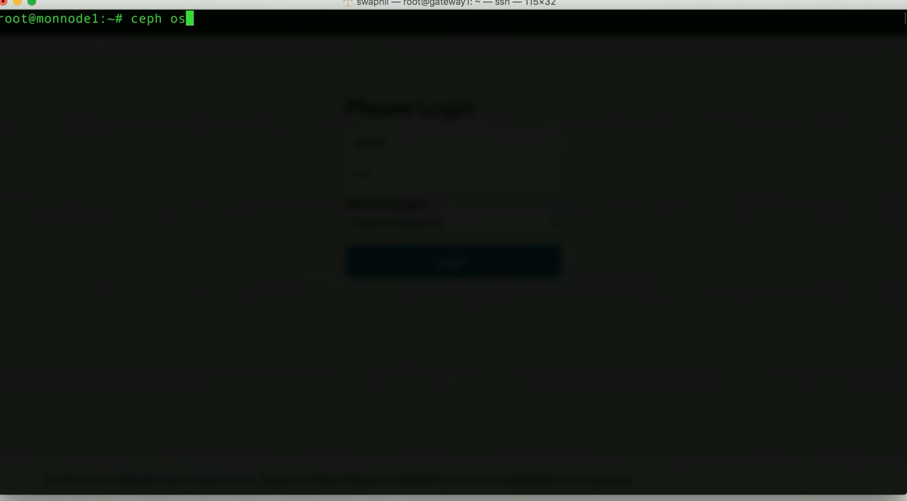
- Run ceph osd tree on monnode1 and examine the default root, its hosts and their OSDs
type("d tree")
key("Return")
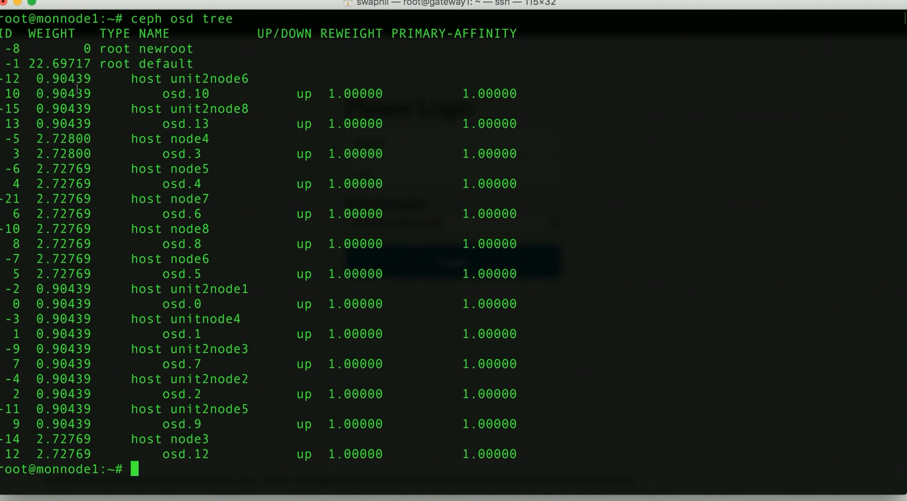
left_click_drag(7, 63, 559, 473)
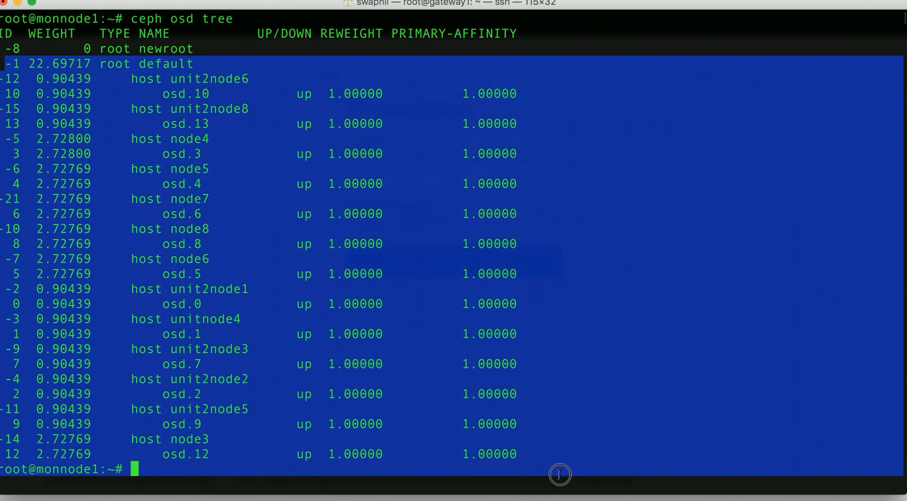
double_click(114, 64)
double_click(172, 64)
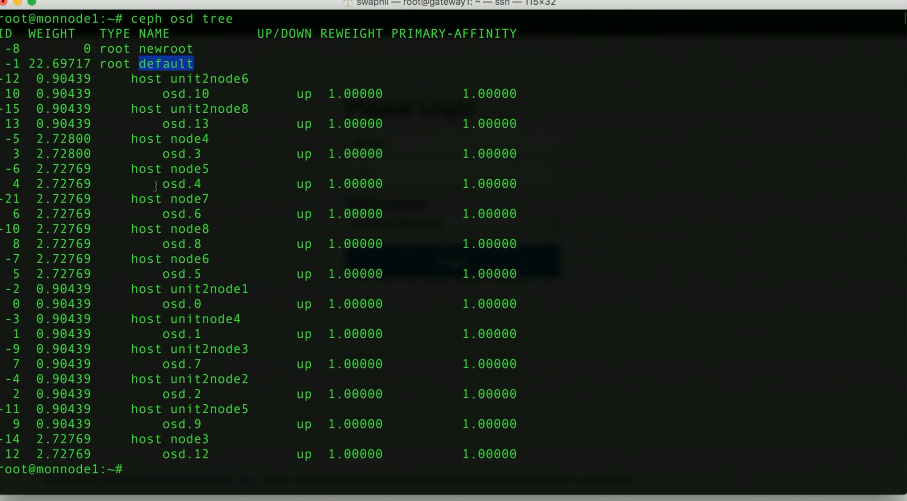
double_click(150, 79)
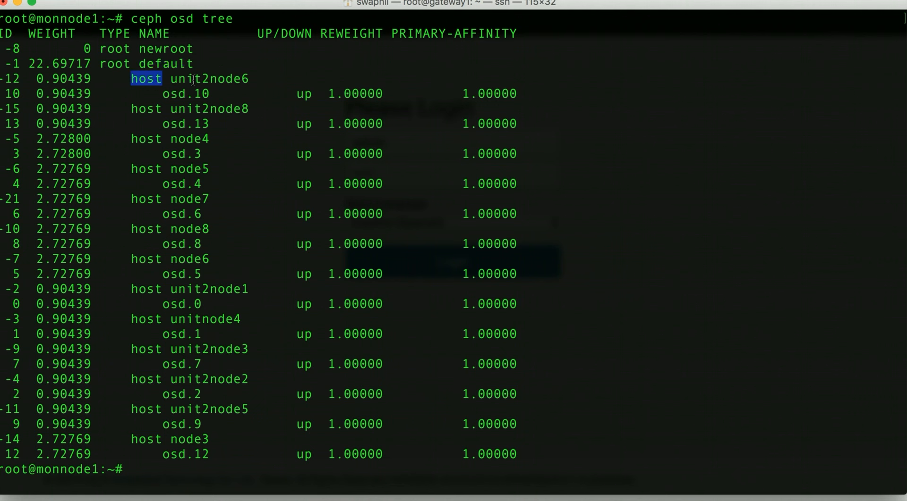
double_click(169, 94)
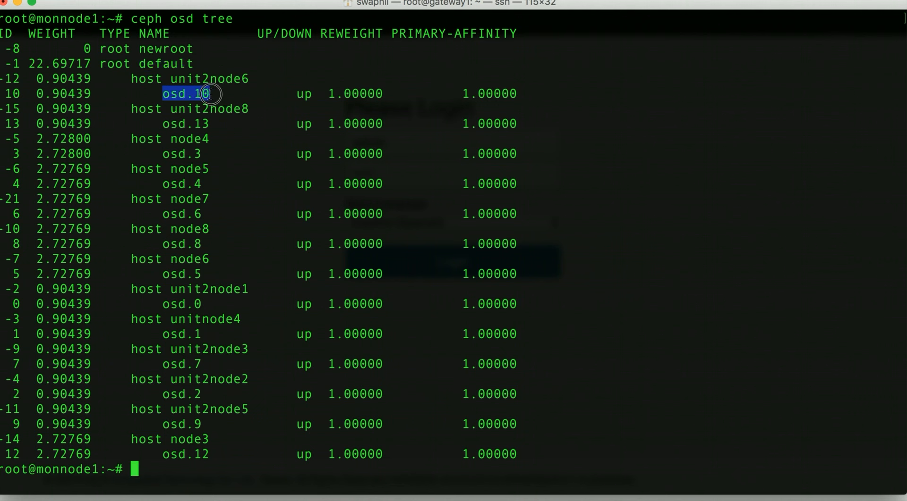
double_click(152, 63)
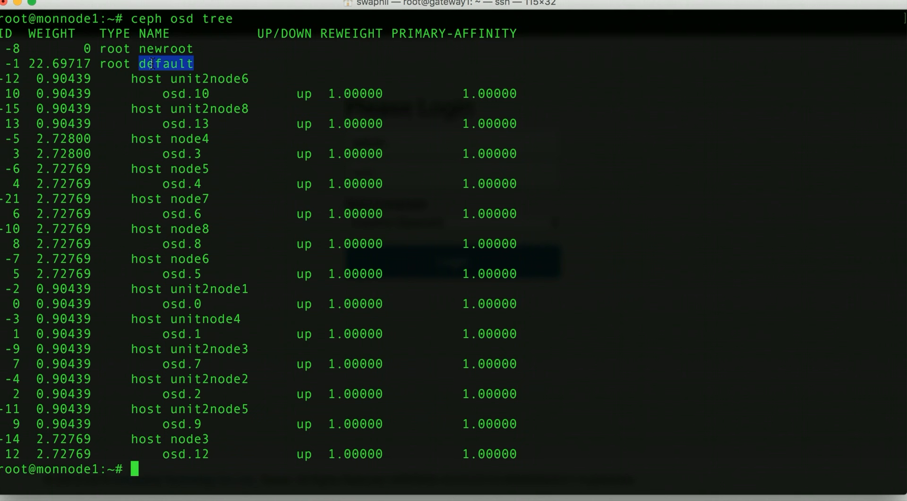
left_click(177, 124)
triple_click(178, 124)
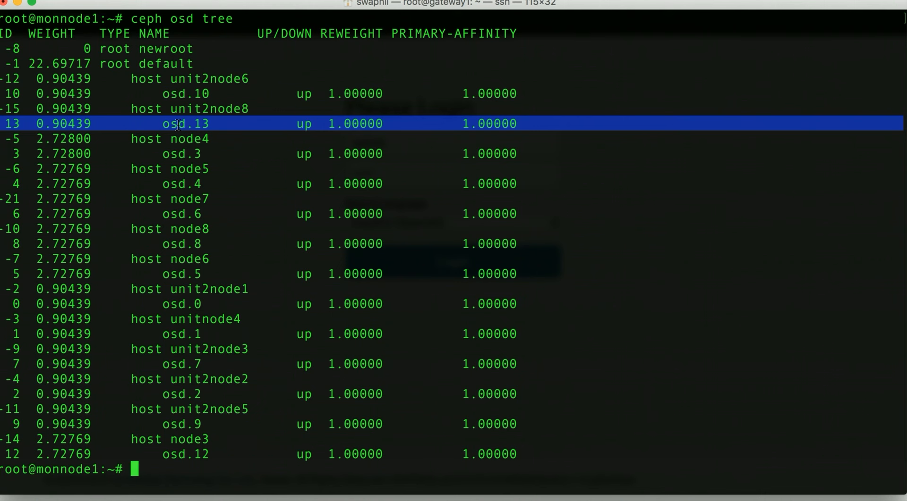
- Switch to the browser, log in to MARS200 with English as the language and open the Ceph crush map page
key("super+Tab")
key("super+Tab")
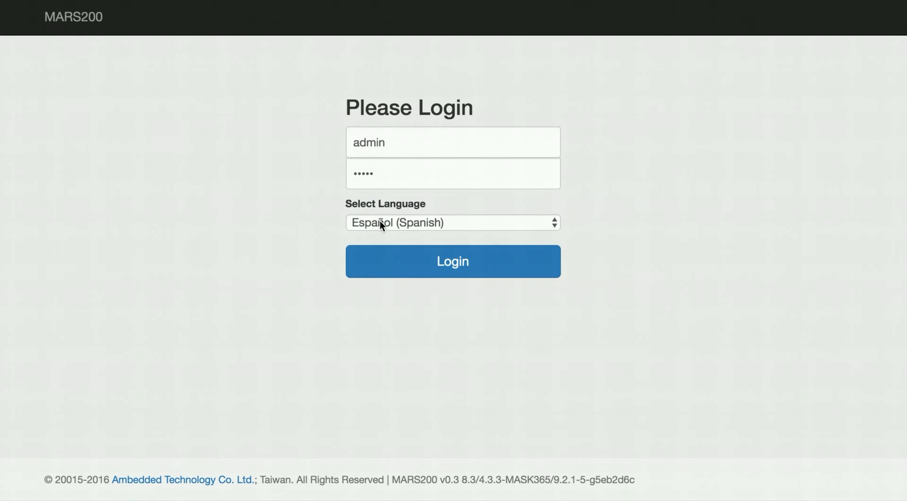
left_click(379, 221)
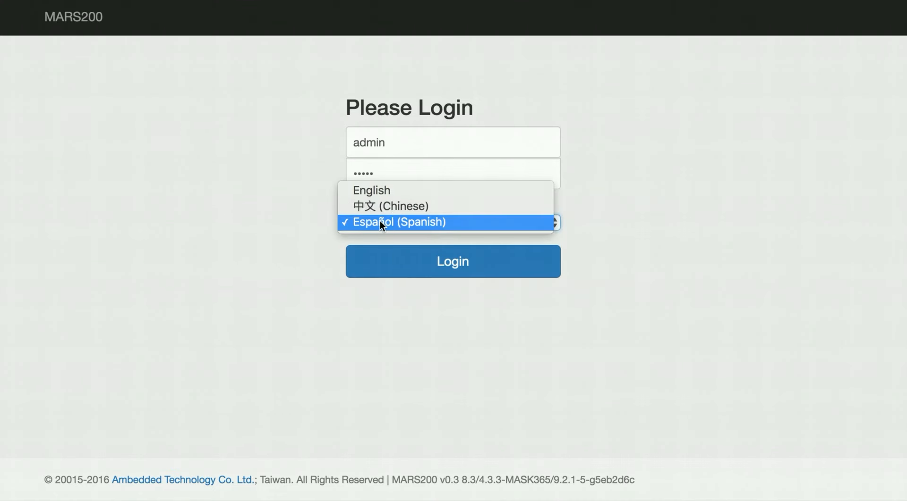
left_click(384, 191)
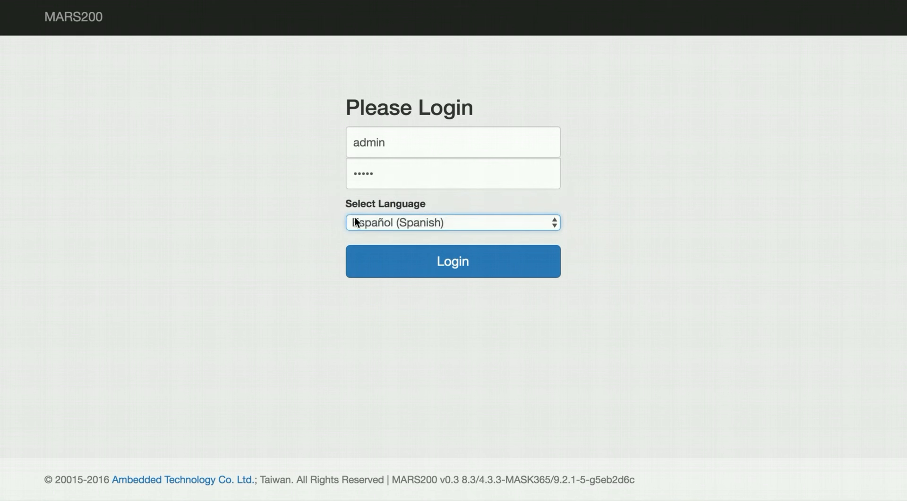
left_click(392, 272)
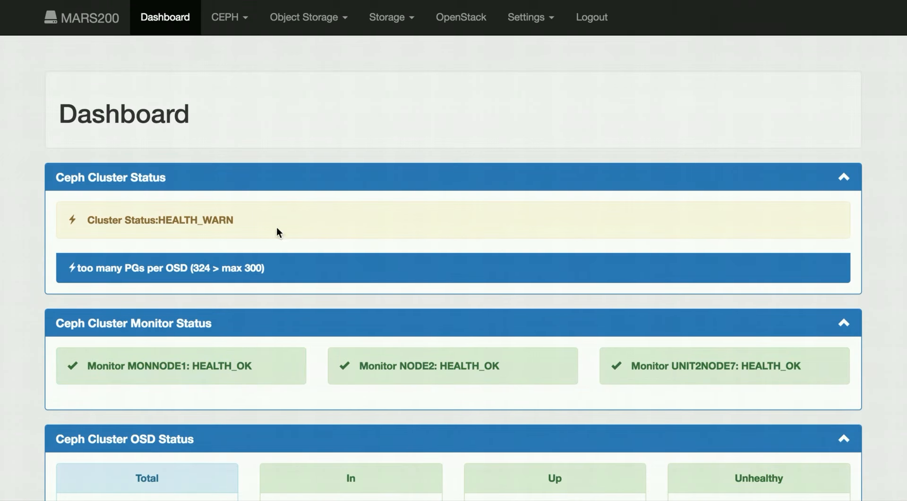
left_click(240, 21)
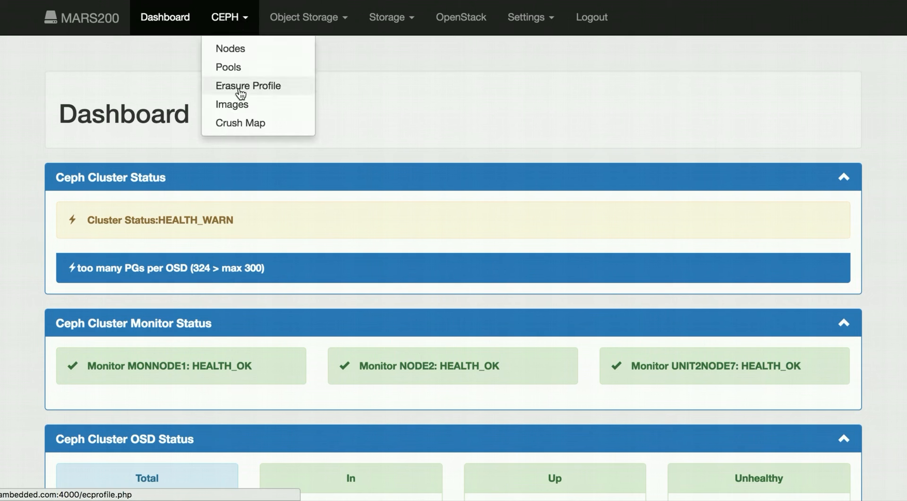
left_click(238, 125)
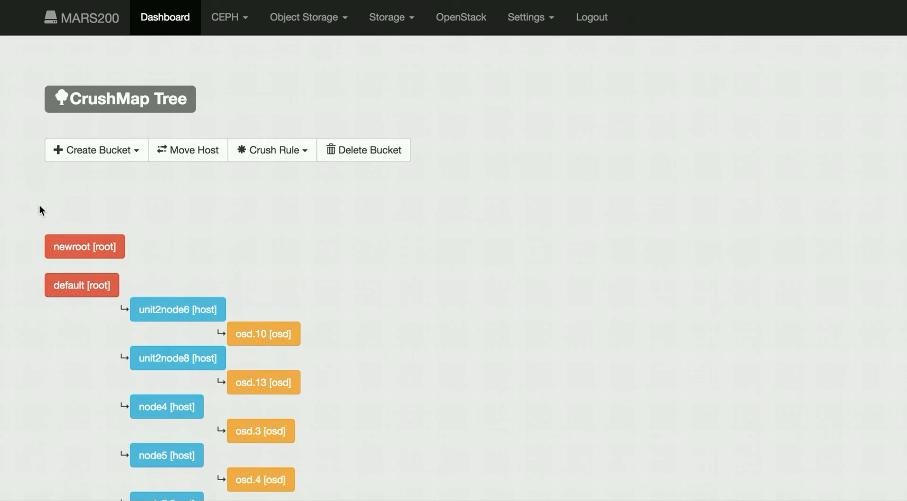
- Examine the CrushMap tree of roots, hosts and OSDs from beginning to end
scroll(19, 225, "down", 3)
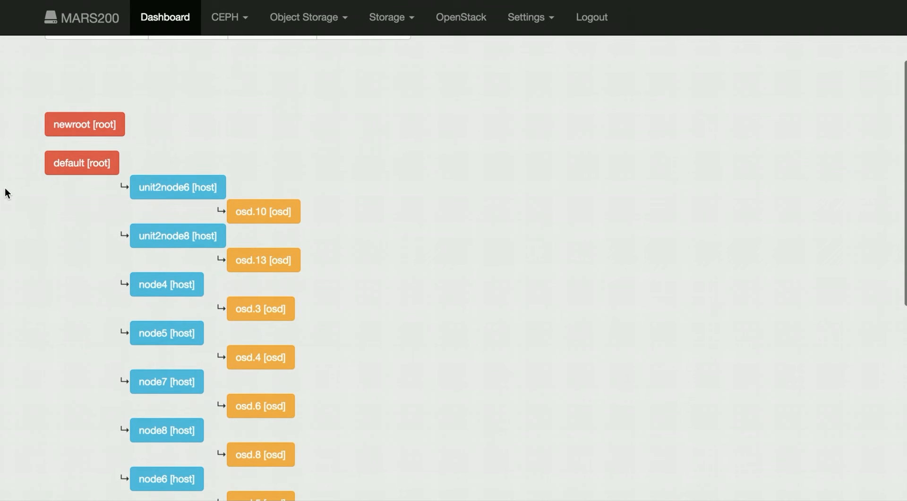
scroll(5, 189, "down", 3)
scroll(6, 192, "down", 5)
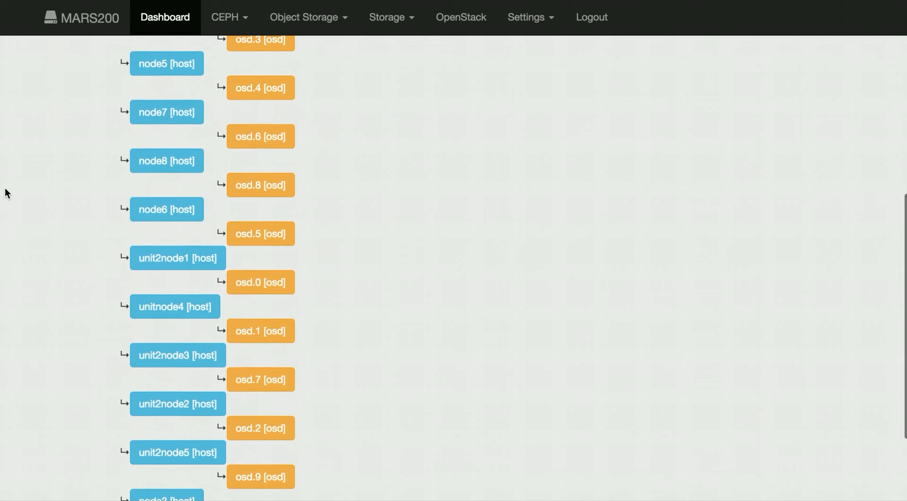
scroll(5, 193, "down", 2)
scroll(5, 192, "up", 6)
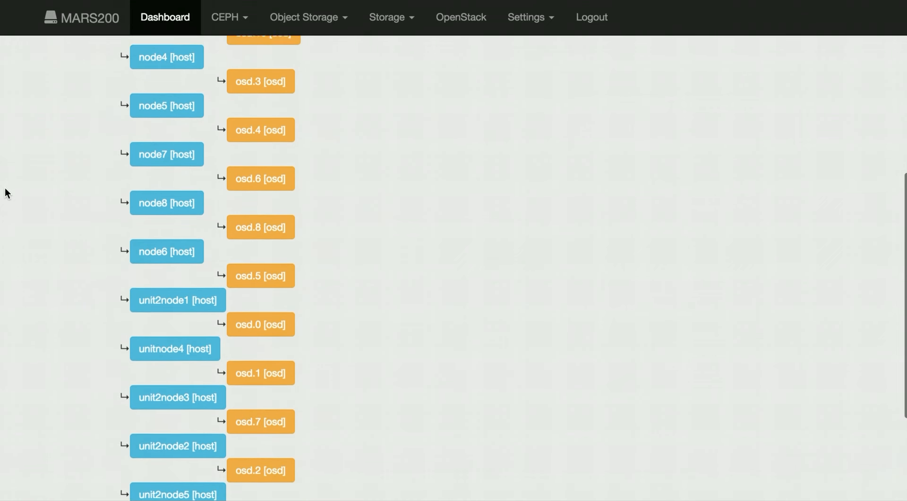
scroll(4, 187, "up", 2)
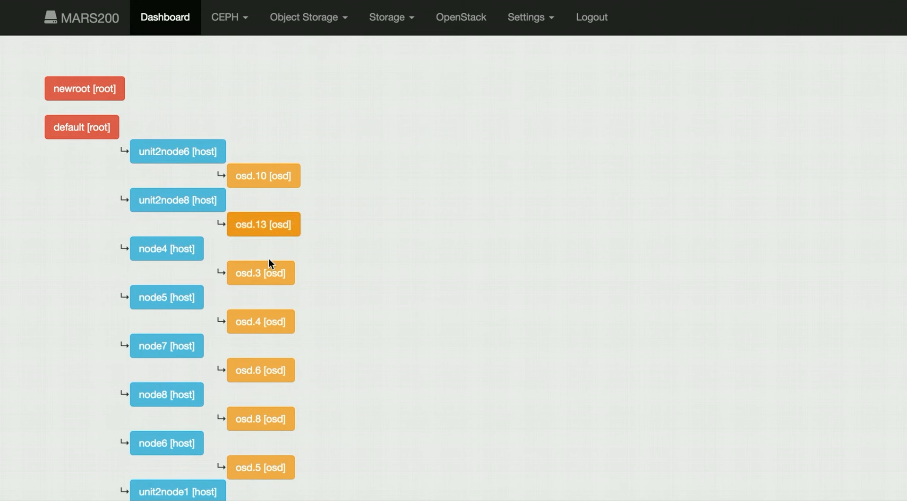
scroll(72, 293, "up", 1)
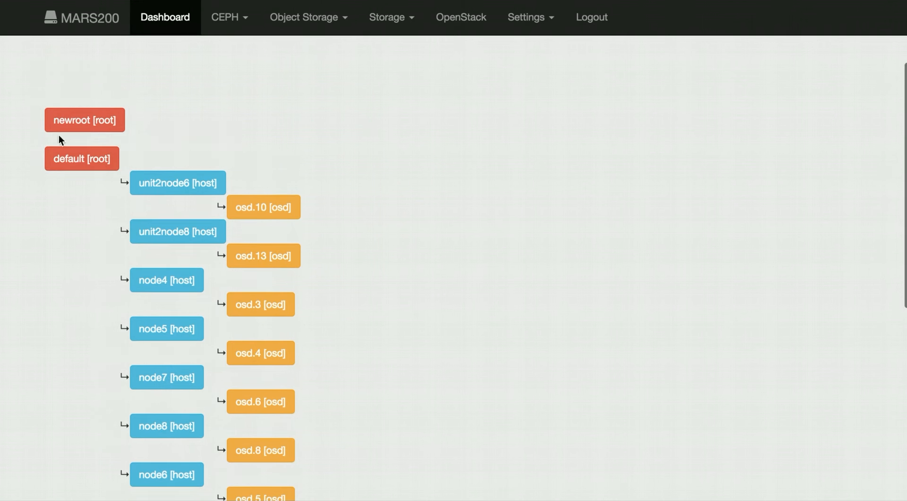
scroll(21, 105, "down", 6)
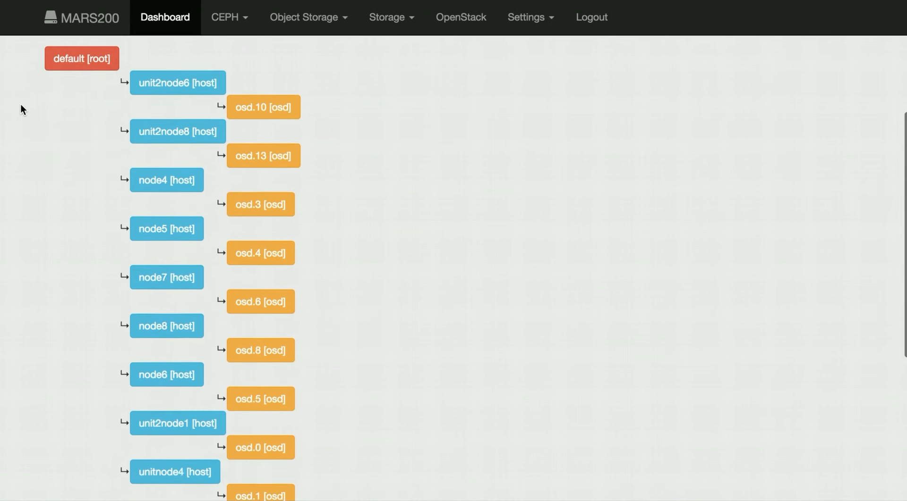
scroll(21, 105, "up", 8)
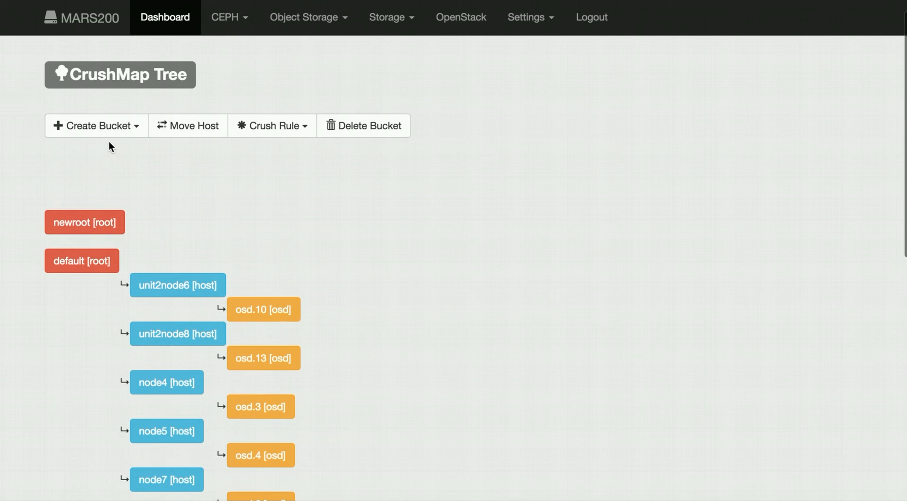
left_click(135, 128)
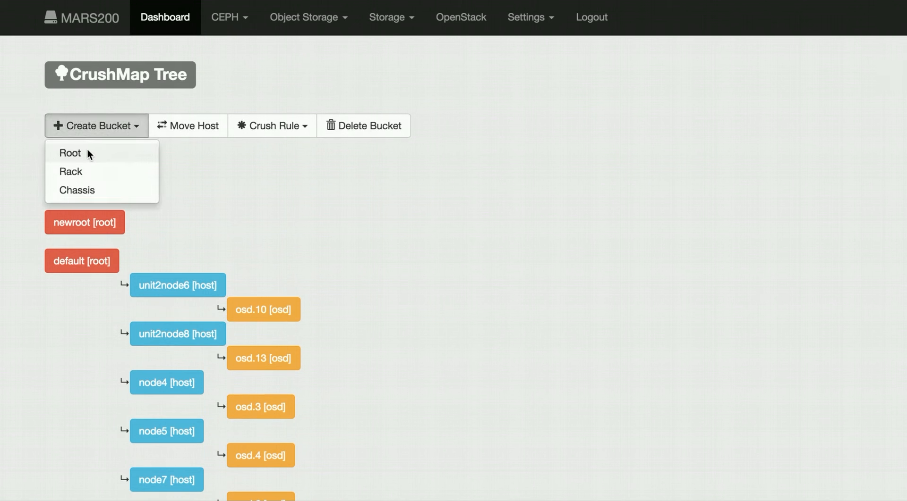
left_click(182, 161)
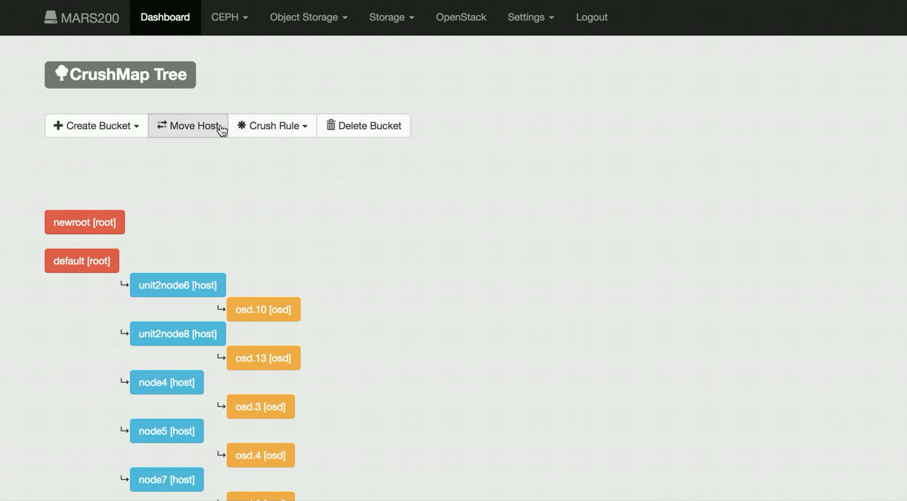
left_click(280, 128)
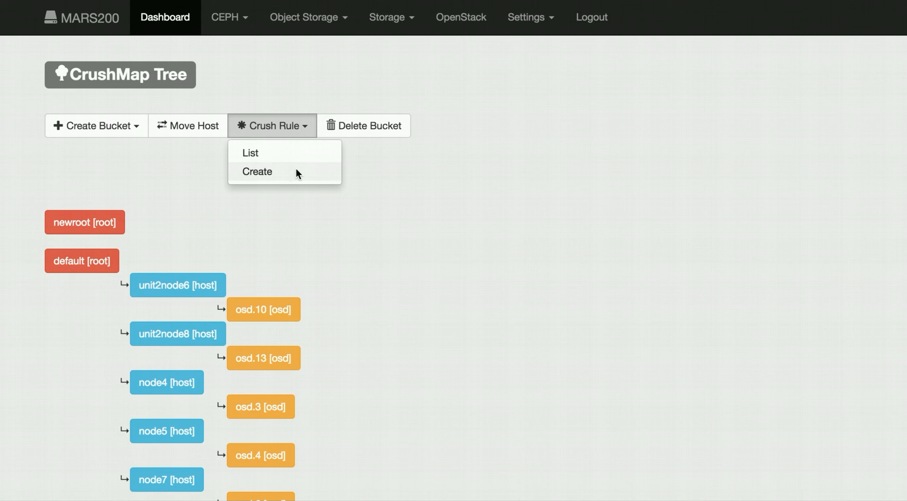
left_click(397, 165)
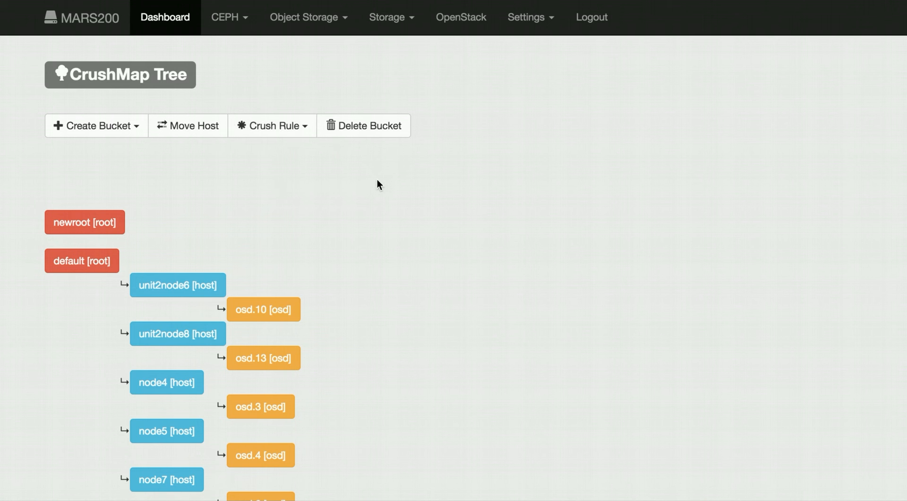
- Create a new root bucket named mynewroot in the crush map
left_click(129, 126)
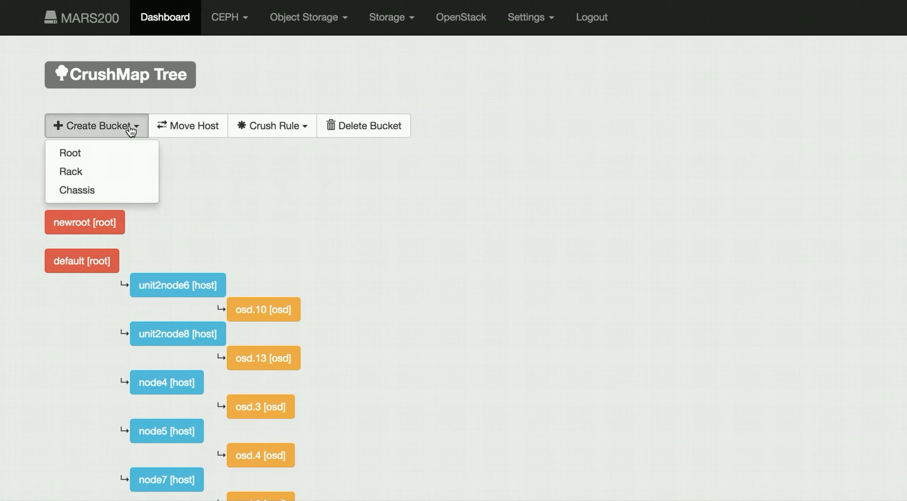
left_click(125, 154)
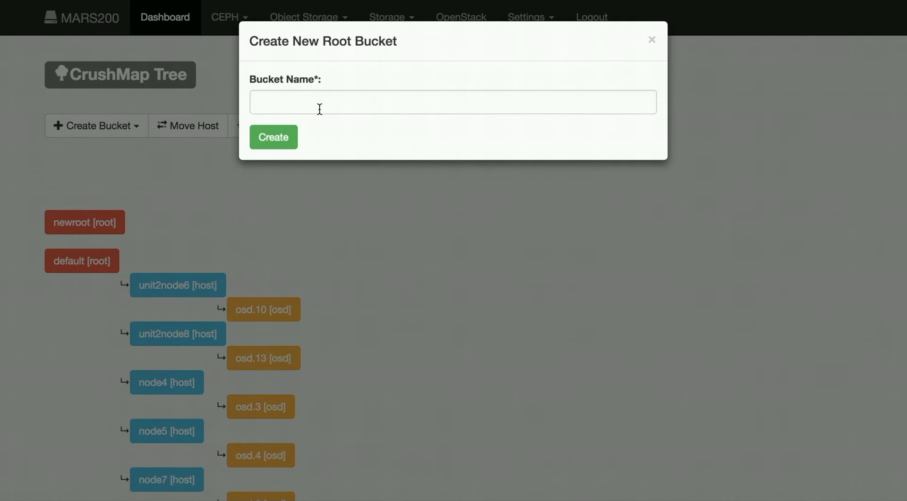
left_click(324, 103)
type("my")
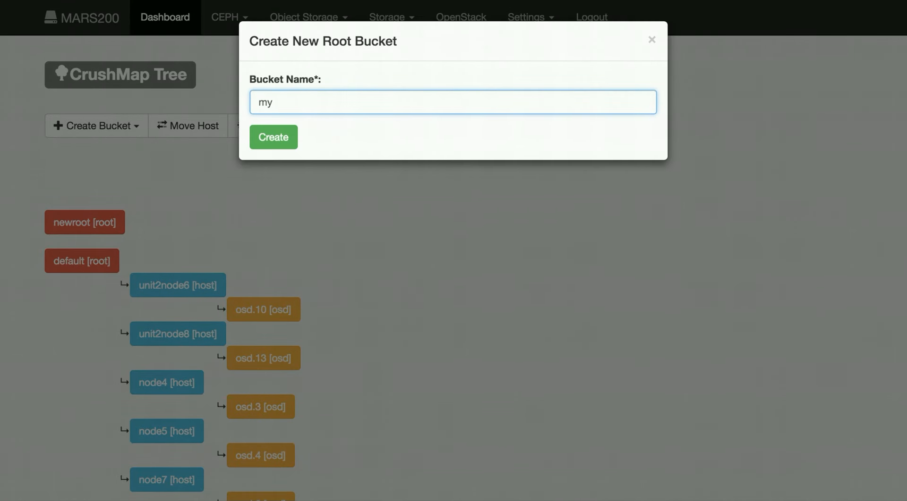
type("newroot")
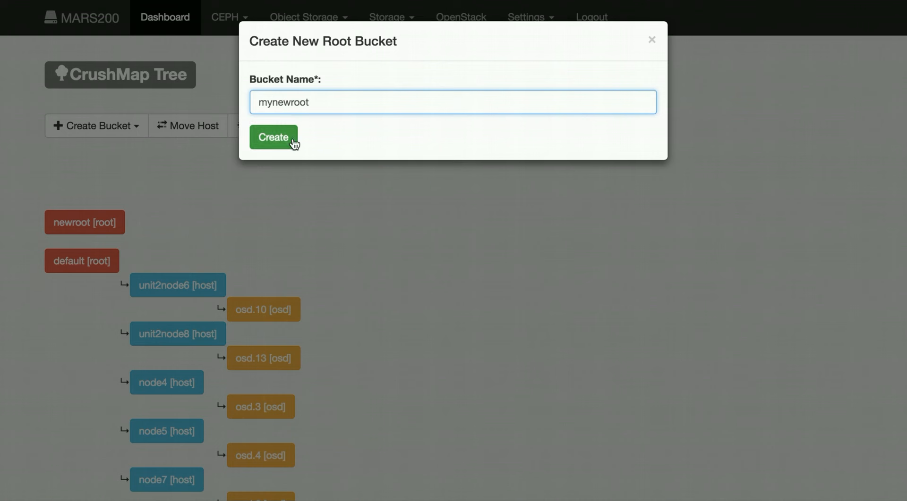
left_click(273, 144)
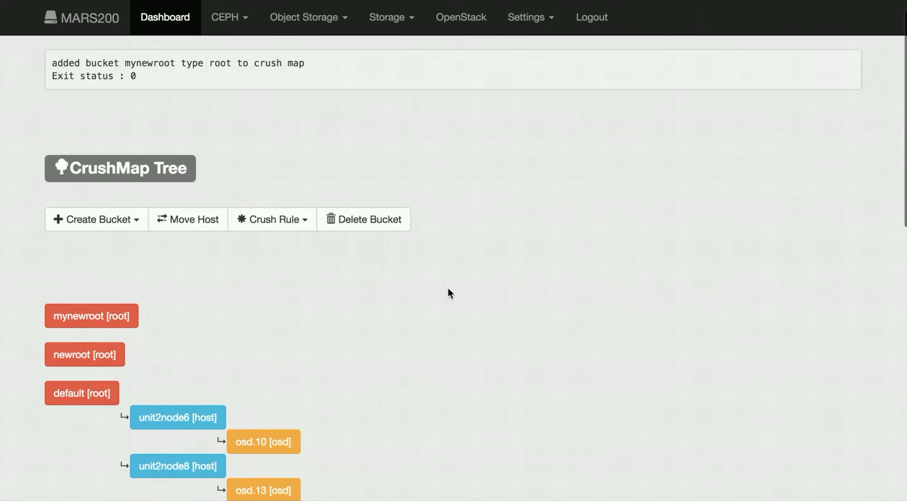
scroll(447, 288, "down", 1)
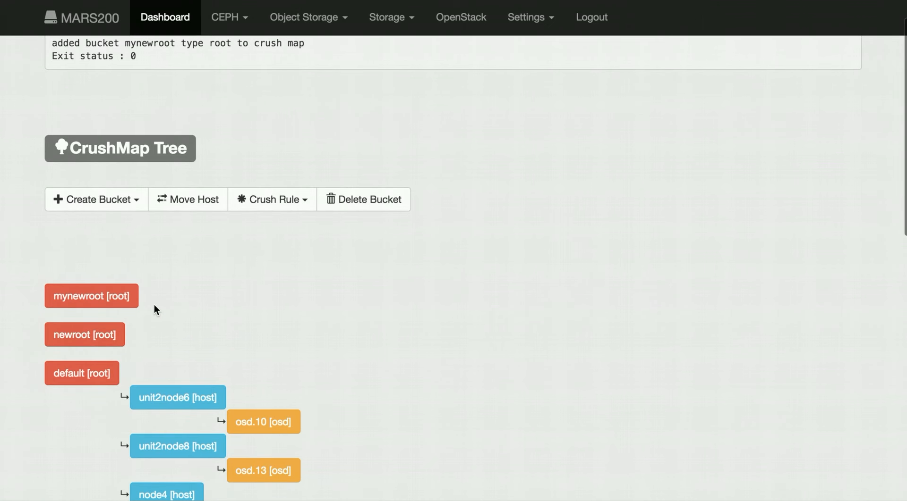
- In the terminal, clear the screen and rerun ceph osd tree to check the mynewroot entry, then return to the browser
key("super+Tab")
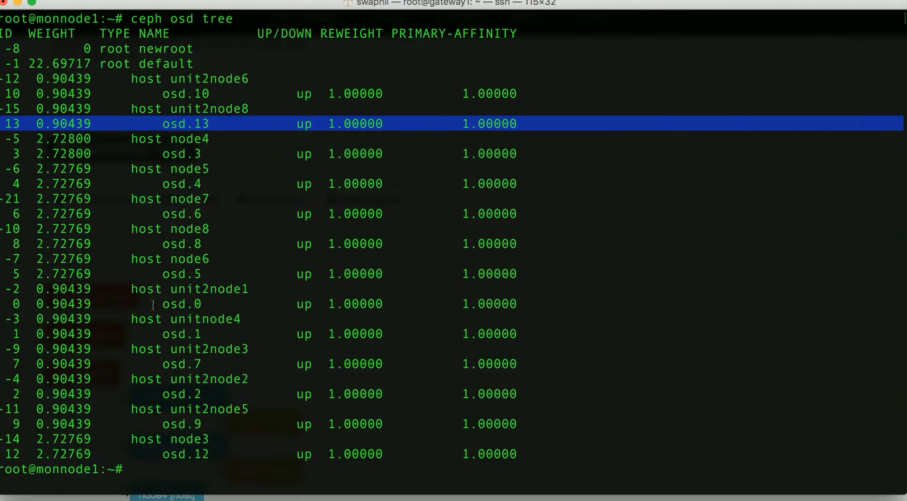
key("ctrl+l")
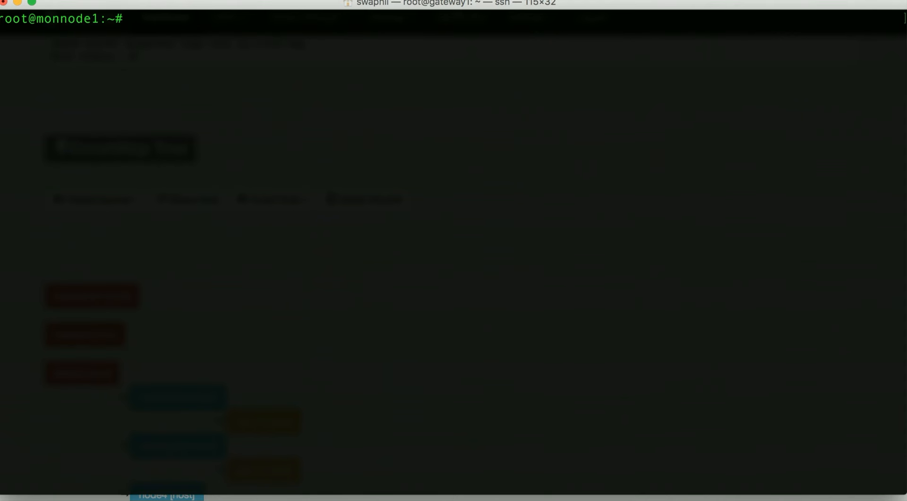
type("ceph osd tree")
key("Return")
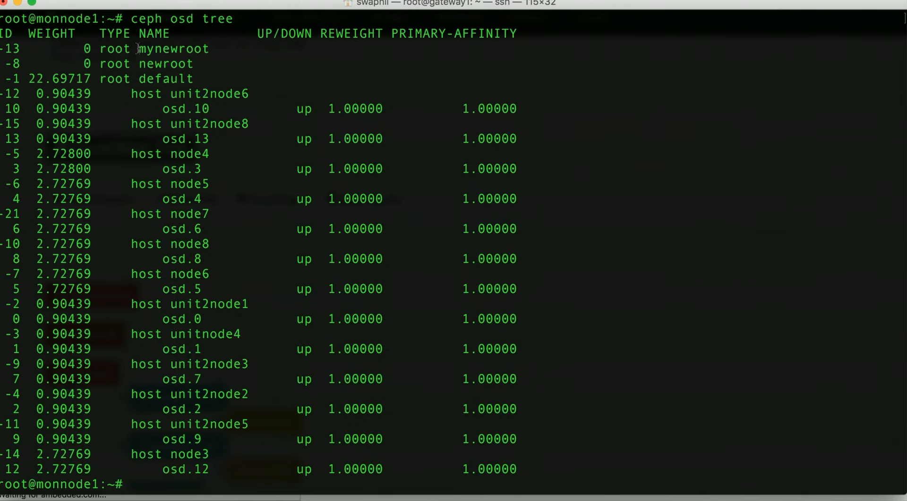
left_click_drag(138, 48, 203, 49)
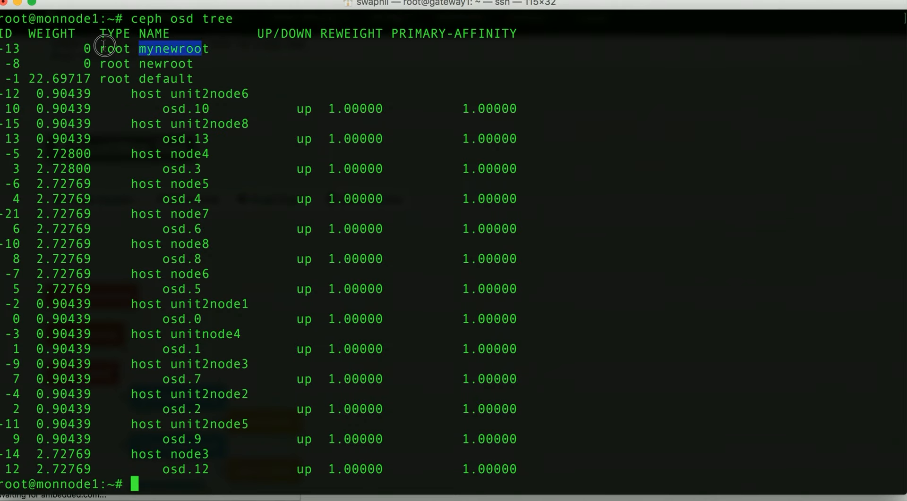
left_click_drag(107, 49, 131, 49)
key("super+Tab")
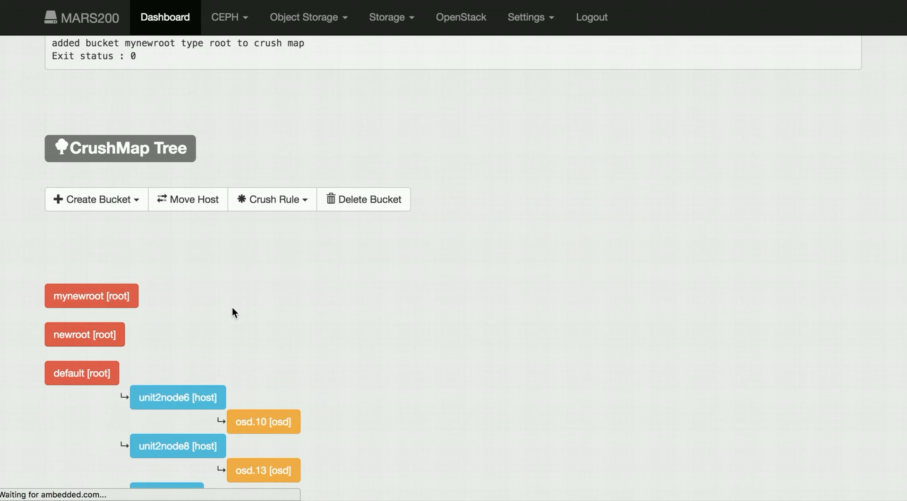
- Create a new rack bucket named rack1 under the root mynewroot
scroll(21, 302, "down", 3)
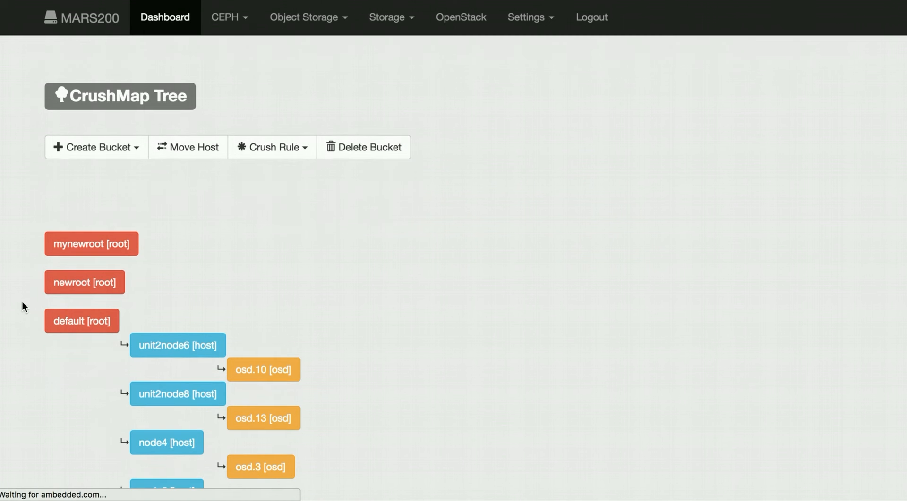
scroll(22, 304, "down", 3)
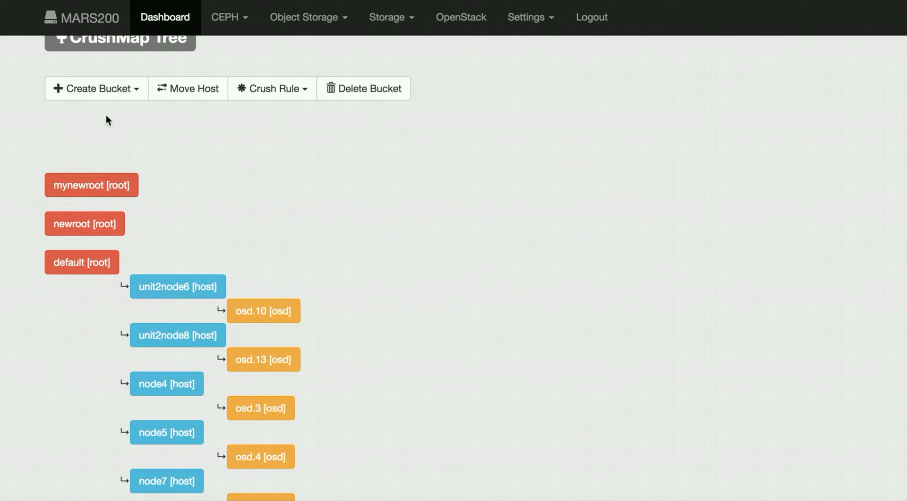
left_click(134, 91)
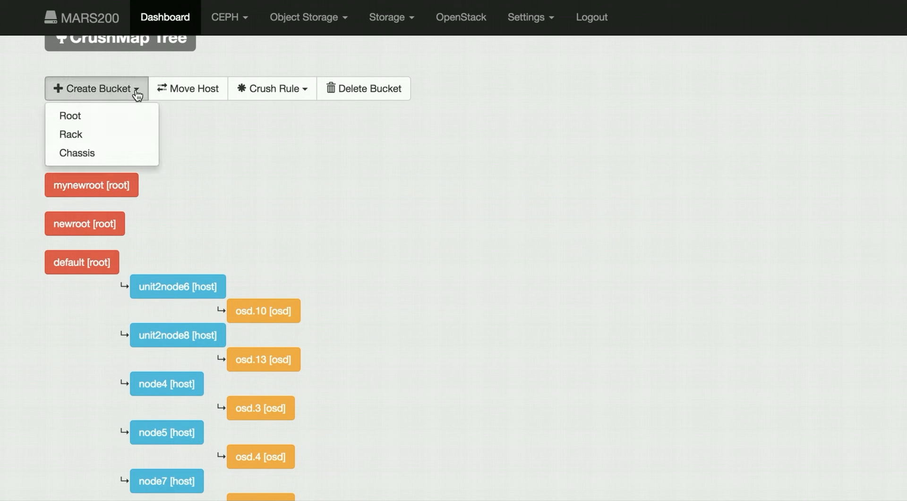
left_click(127, 135)
left_click(324, 105)
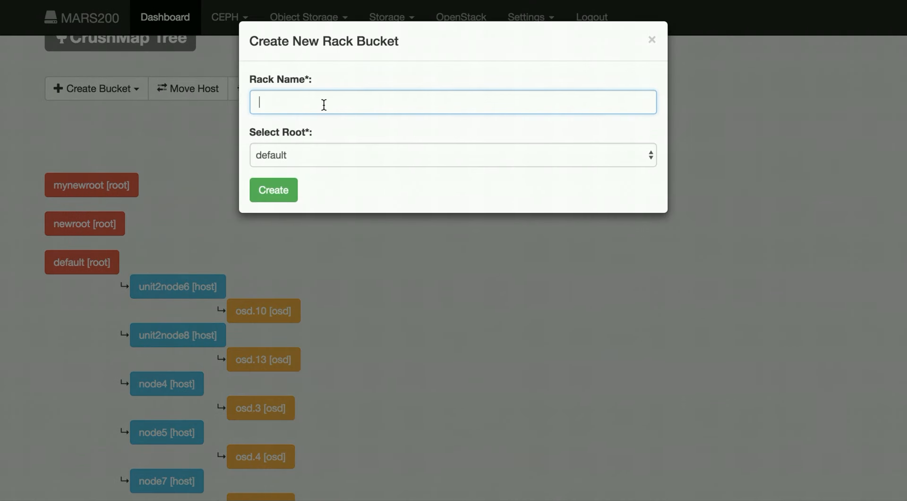
type("rack1")
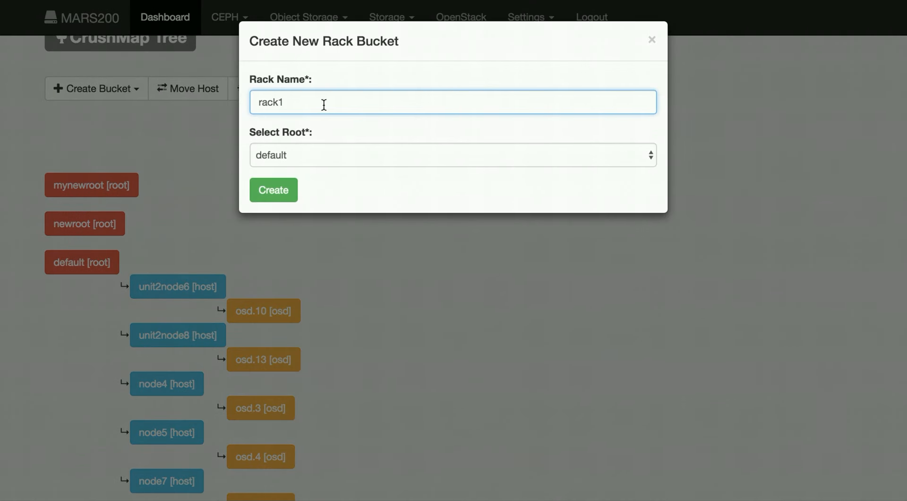
left_click(340, 154)
left_click(341, 170)
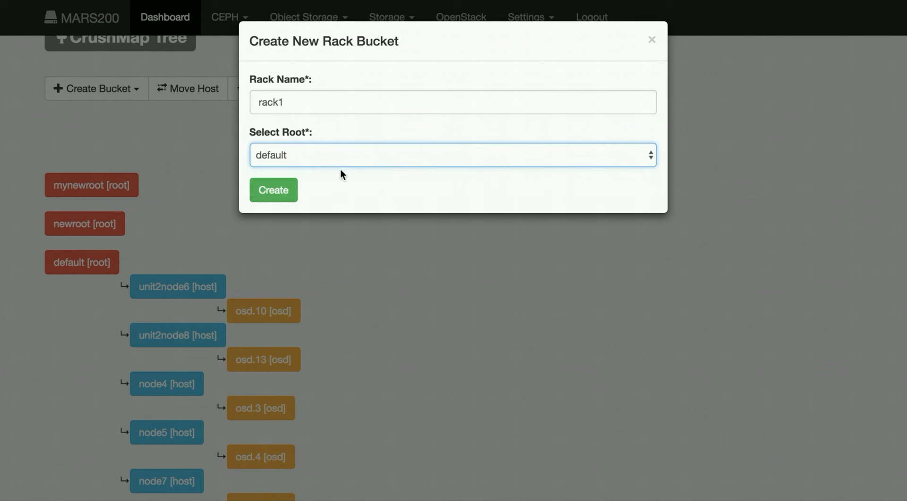
left_click(281, 197)
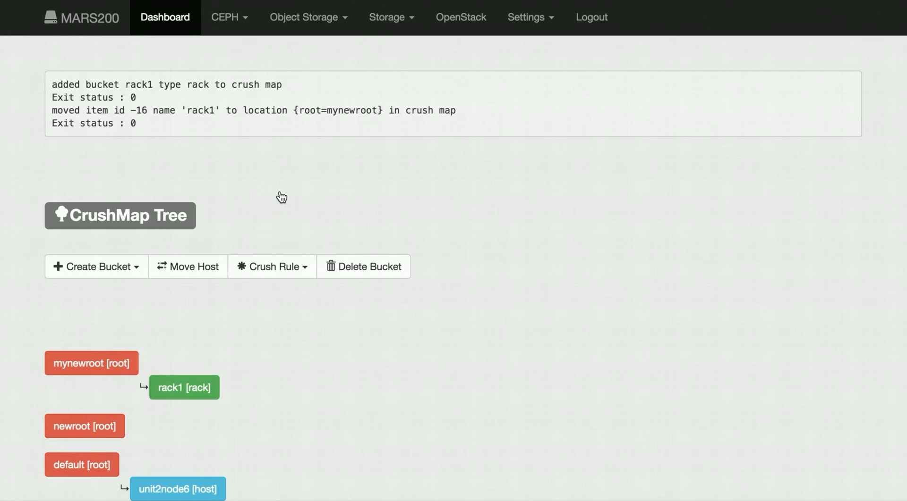
- Add a second rack bucket named rack2 under the root mynewroot
left_click(126, 267)
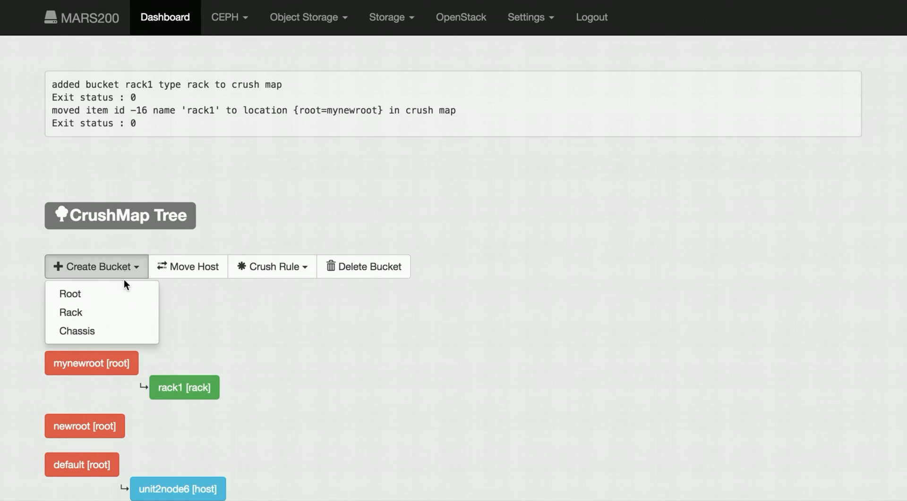
left_click(118, 312)
left_click(332, 103)
type("rack")
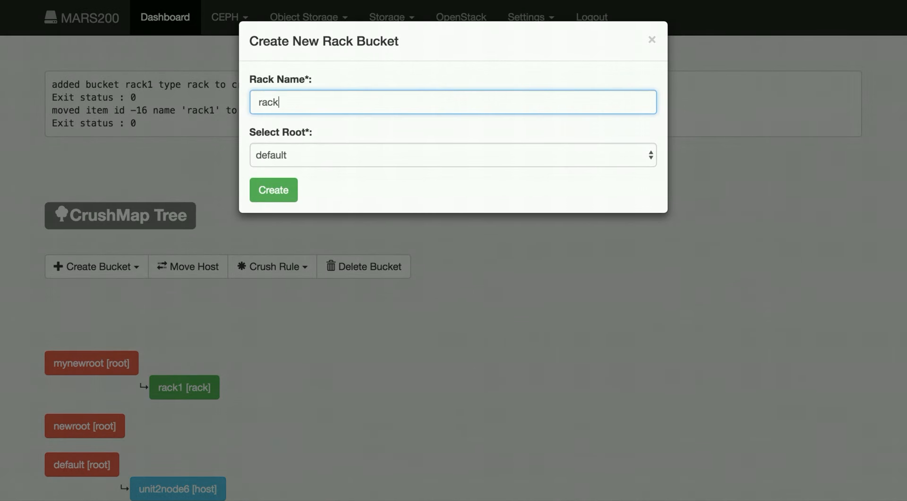
type("2")
left_click(330, 150)
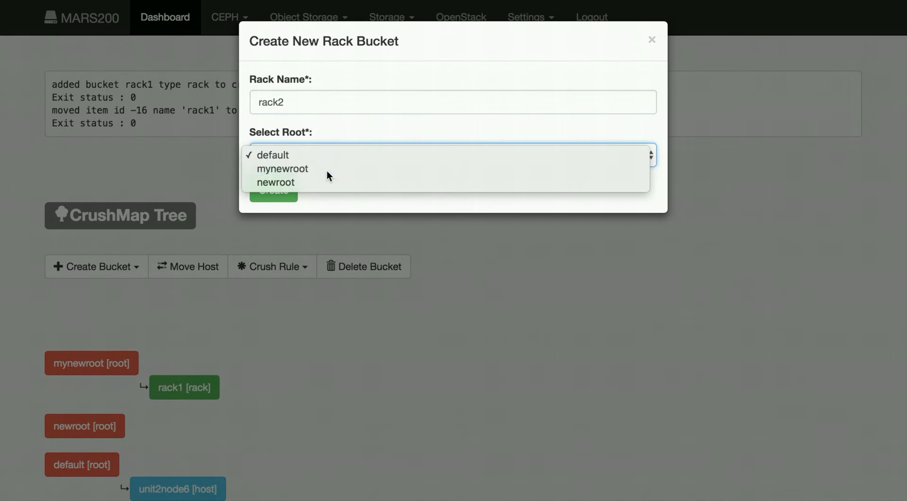
left_click(327, 172)
left_click(275, 195)
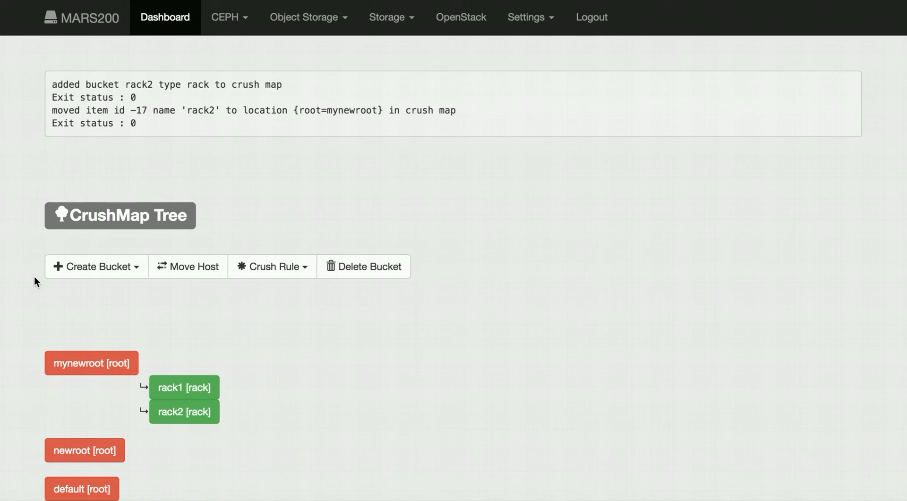
- Create a chassis bucket named c1 in rack1
left_click(125, 267)
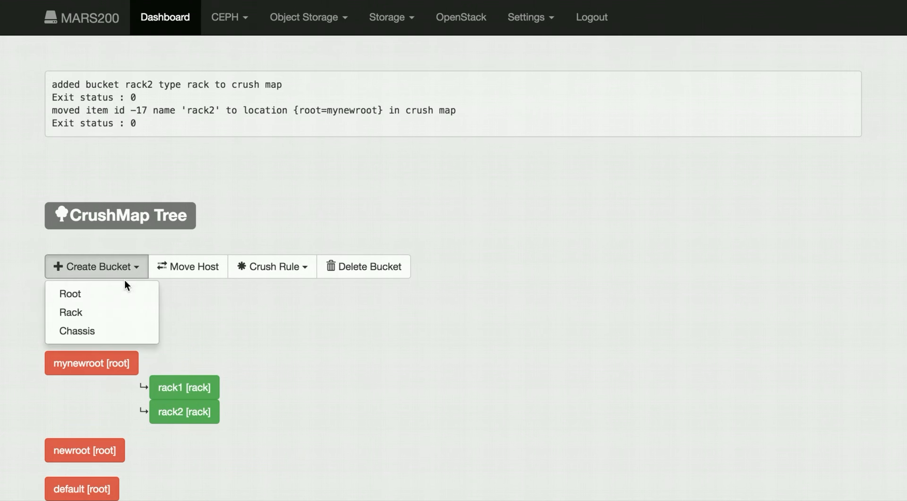
left_click(125, 334)
left_click(293, 102)
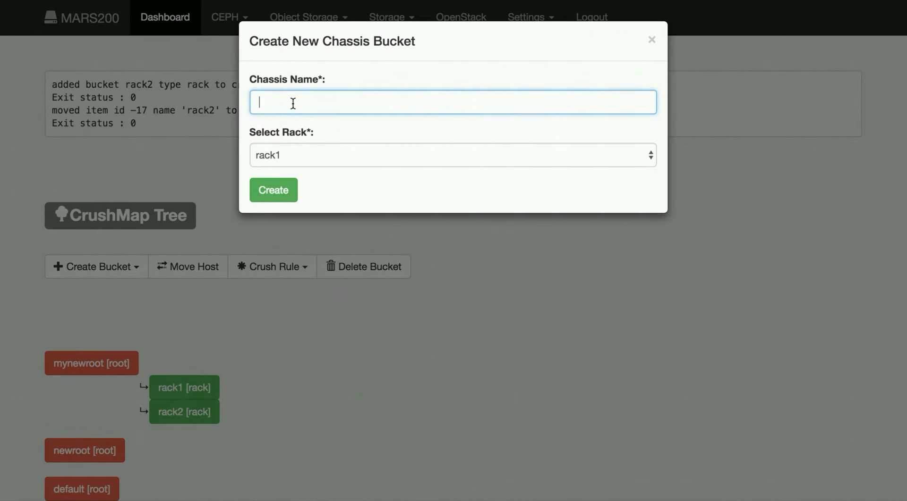
type("C1")
left_click(278, 192)
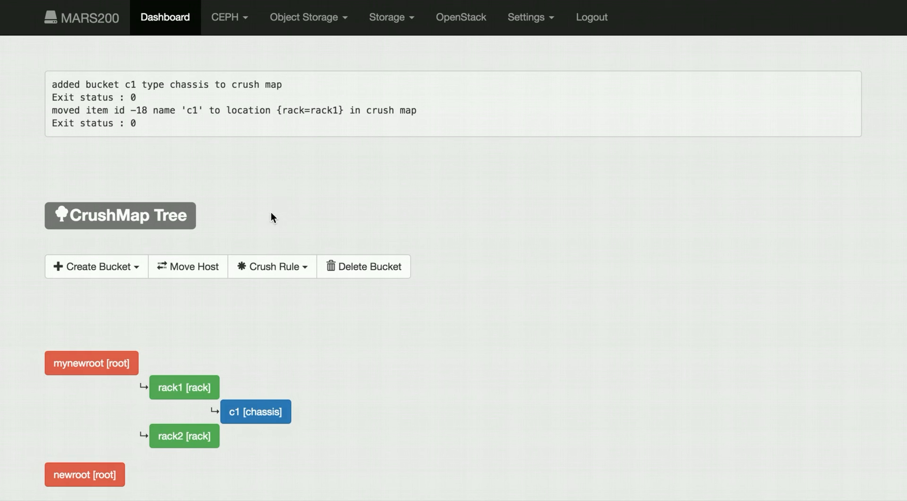
- Create another chassis bucket named c2 in rack1
left_click(101, 266)
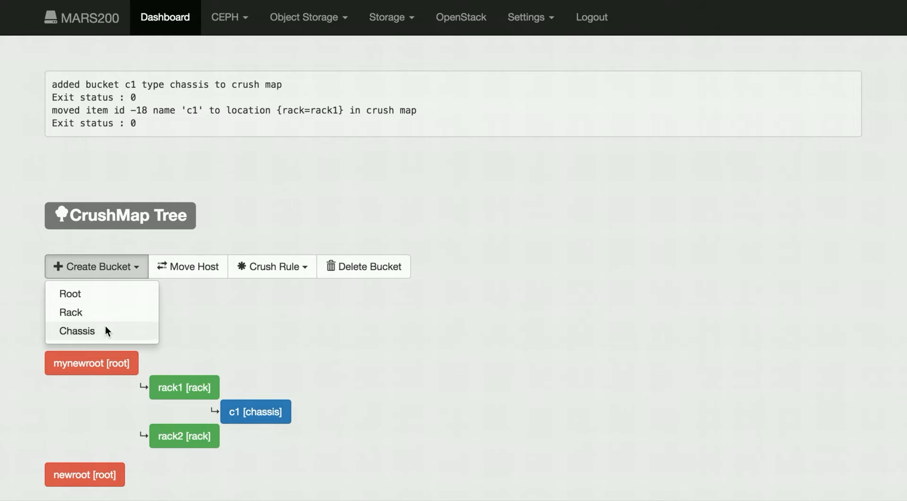
left_click(105, 325)
left_click(282, 102)
type("c2")
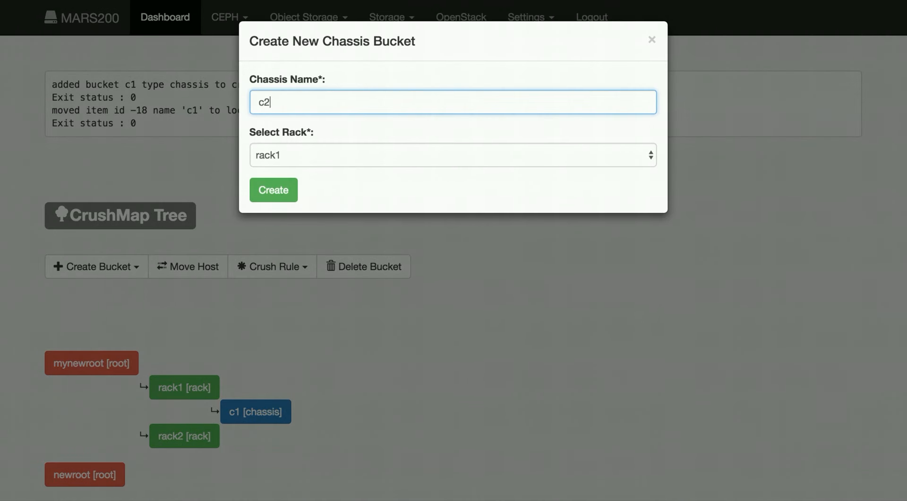
left_click(278, 196)
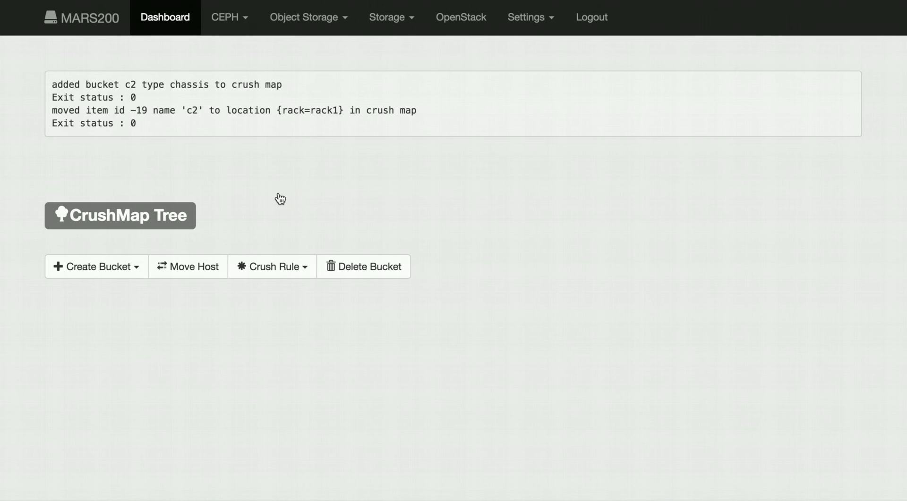
- Try to create a chassis bucket named c2 in rack2 and check the command output
scroll(10, 214, "down", 3)
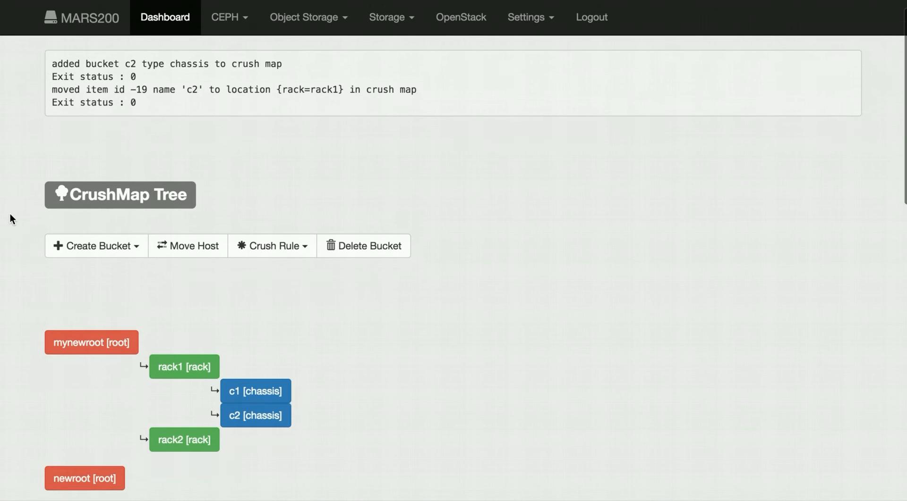
left_click(90, 161)
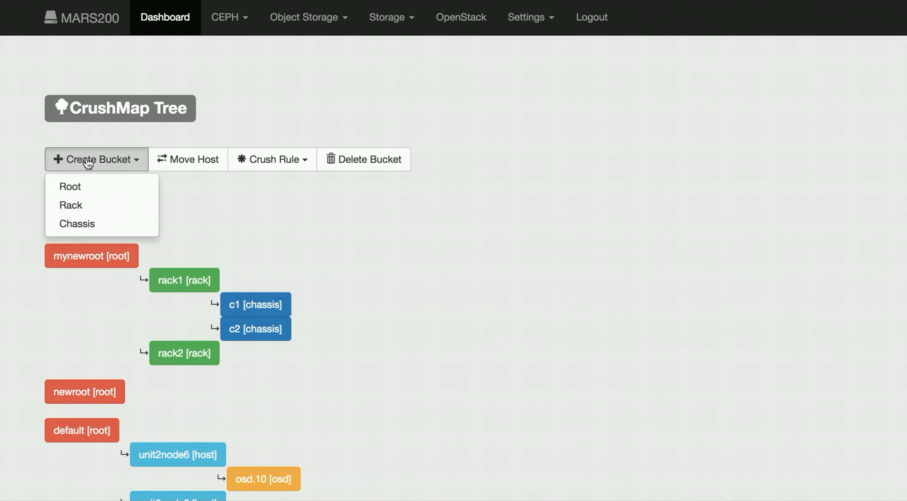
left_click(94, 223)
left_click(287, 101)
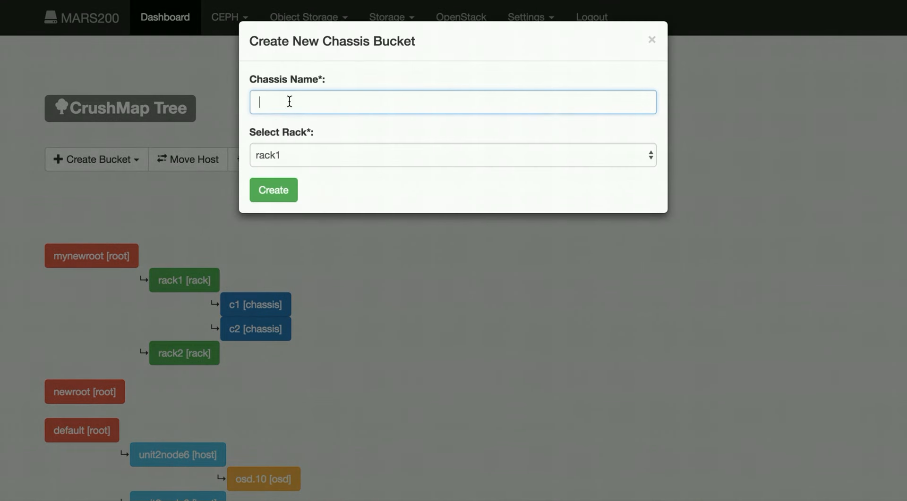
type("c2")
left_click(293, 154)
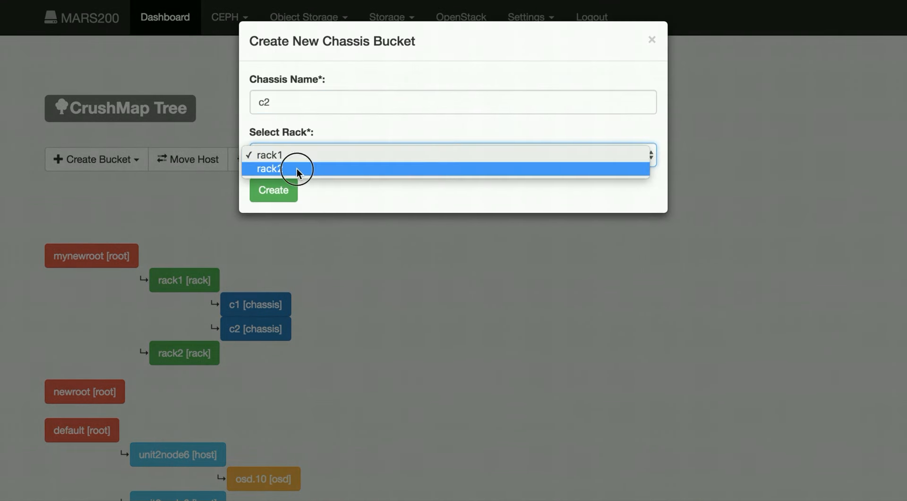
left_click(293, 170)
left_click(283, 190)
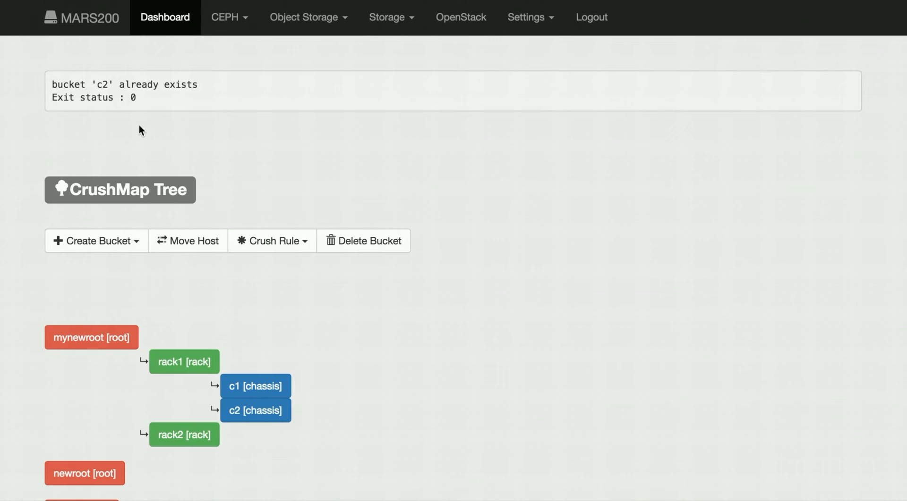
left_click_drag(79, 85, 130, 85)
- Create a chassis bucket named c3 in rack2
left_click(104, 237)
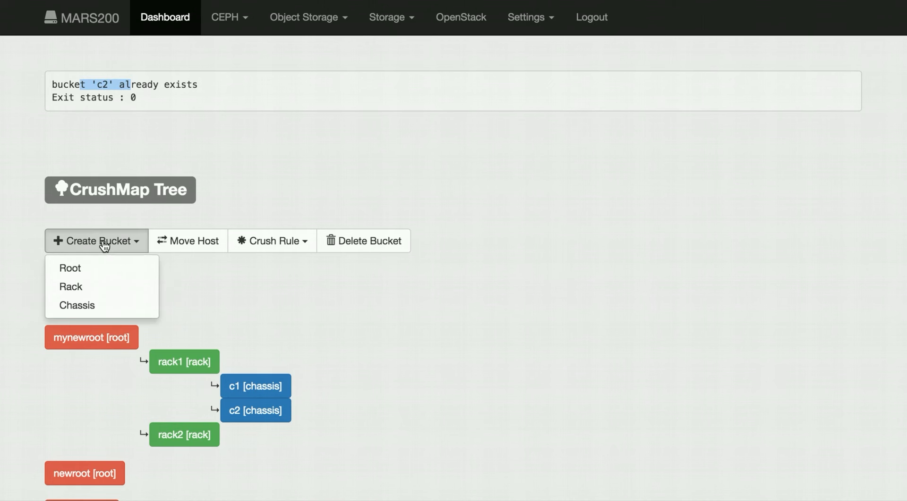
left_click(118, 304)
left_click(300, 96)
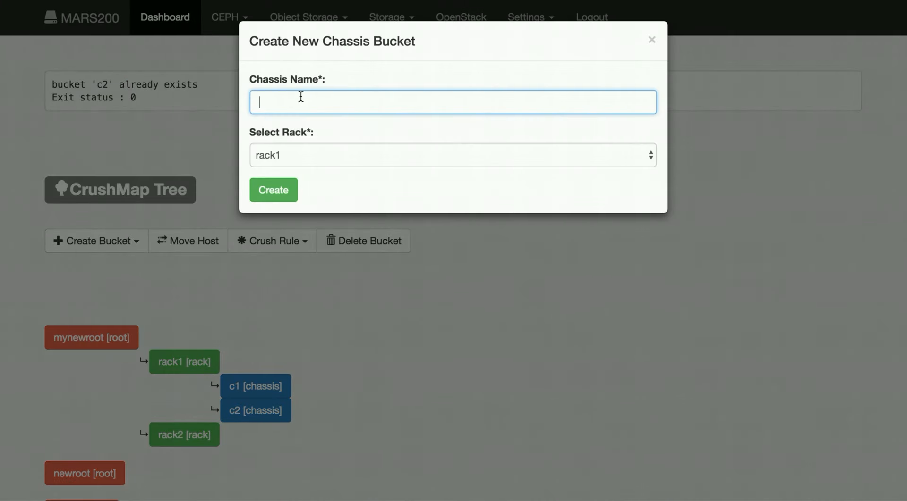
type("c3")
left_click(296, 159)
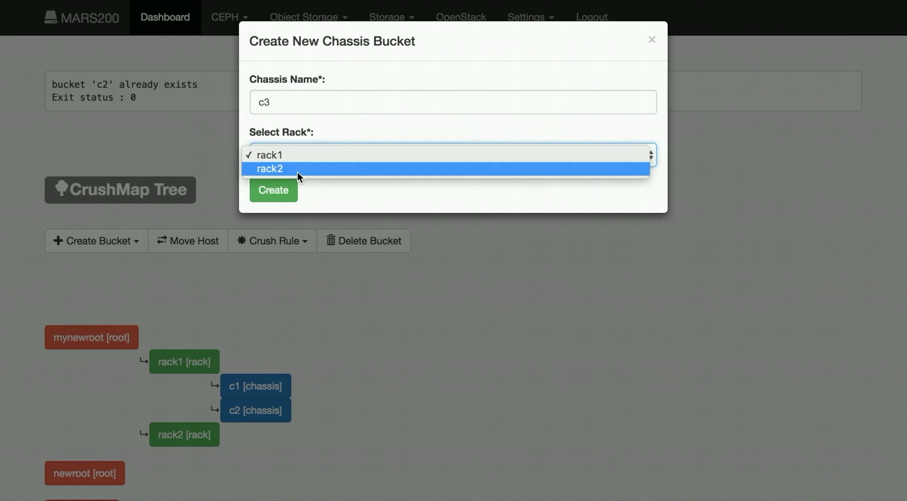
left_click(296, 170)
left_click(279, 196)
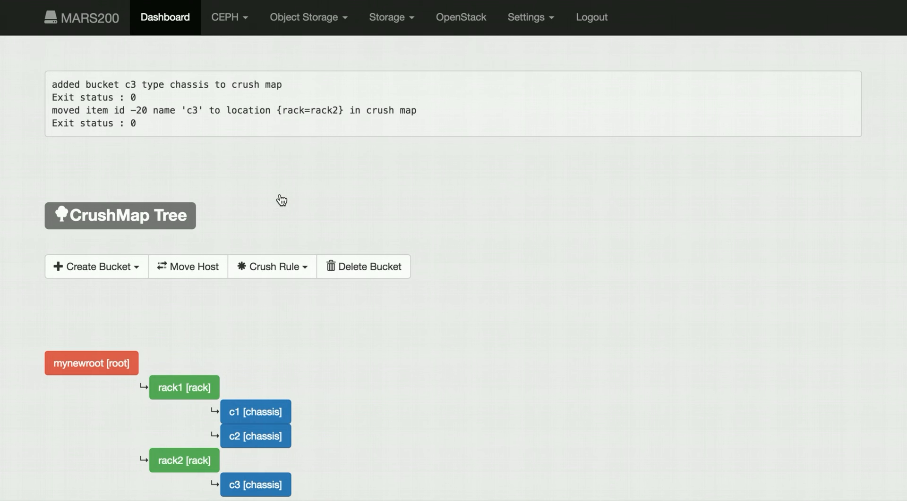
- Examine the CrushMap tree from mynewroot's racks and chassis down to the default root's hosts and OSDs
scroll(22, 263, "down", 4)
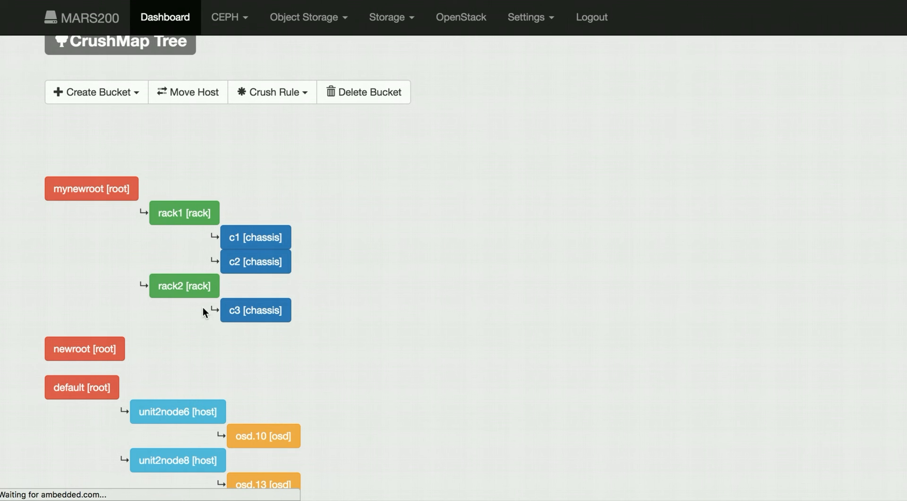
scroll(203, 307, "down", 3)
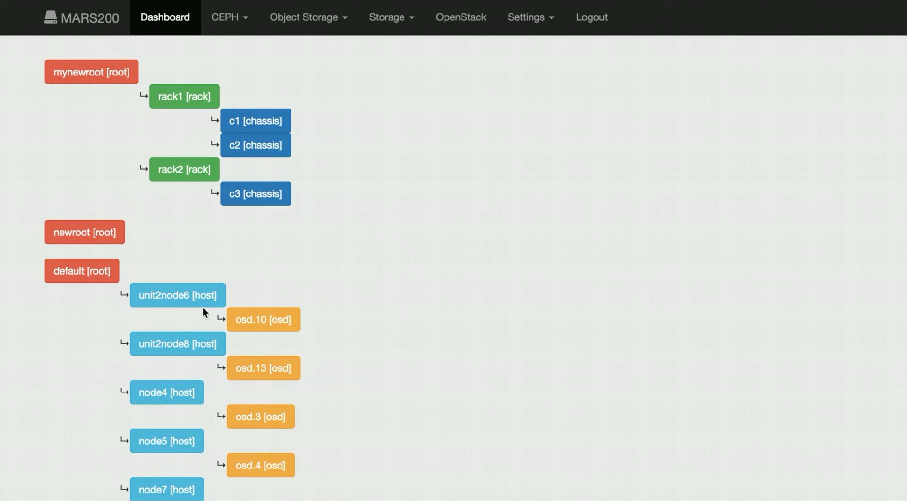
scroll(36, 331, "down", 5)
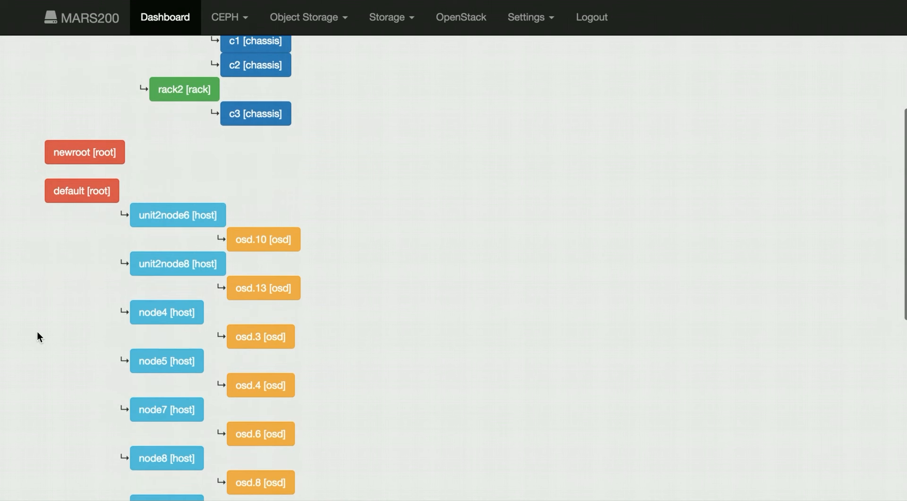
scroll(37, 330, "down", 1)
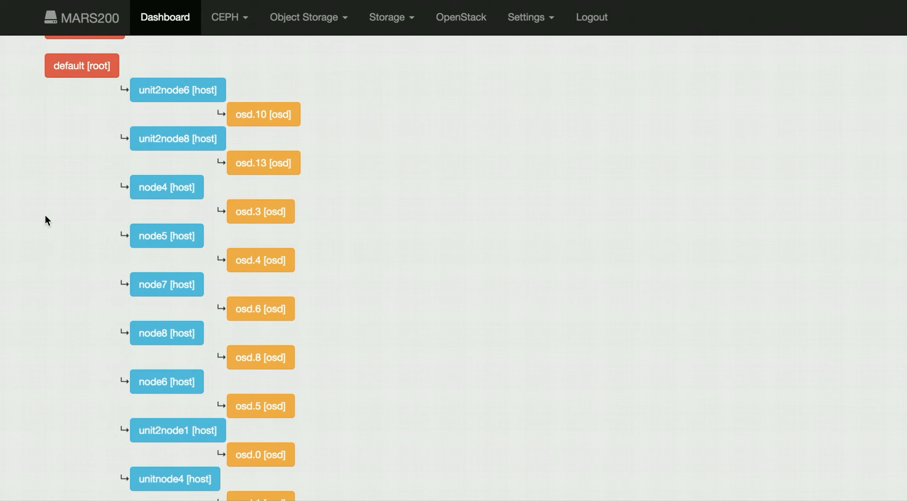
scroll(46, 218, "up", 10)
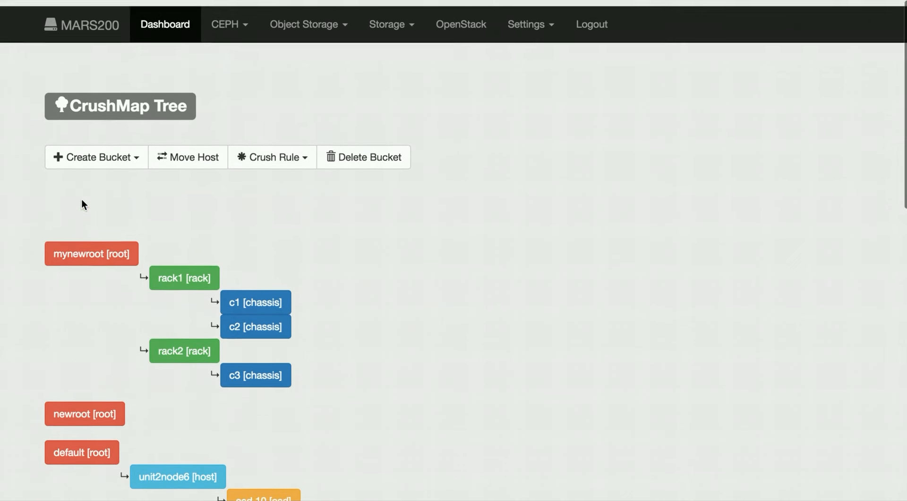
- List the existing crush rules, check the type of replicated_ruleset, and close the list
left_click(309, 157)
left_click(307, 180)
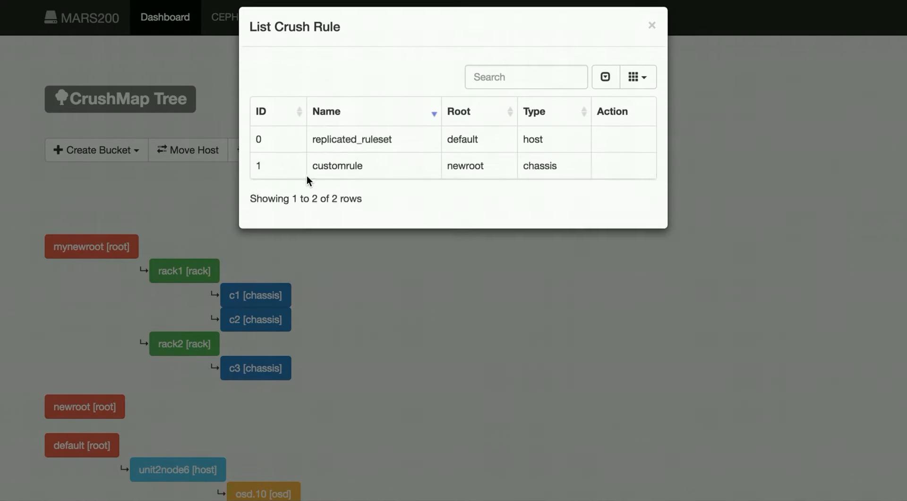
double_click(335, 154)
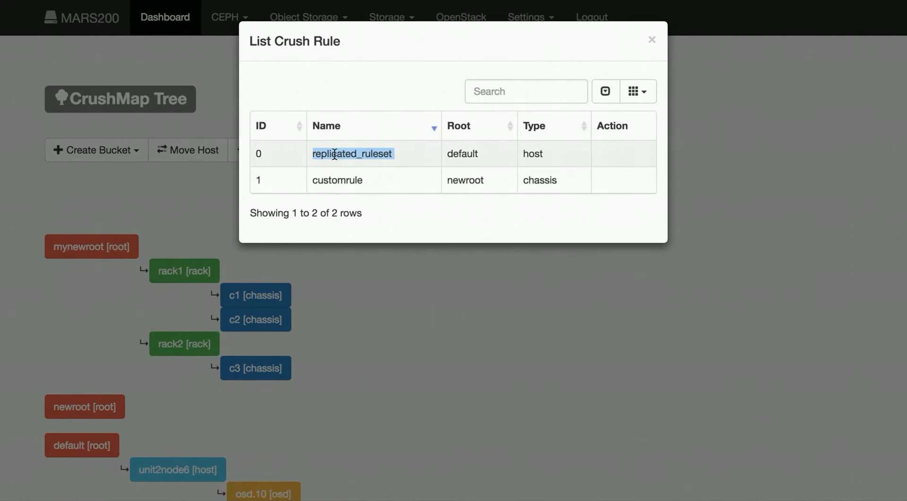
double_click(533, 153)
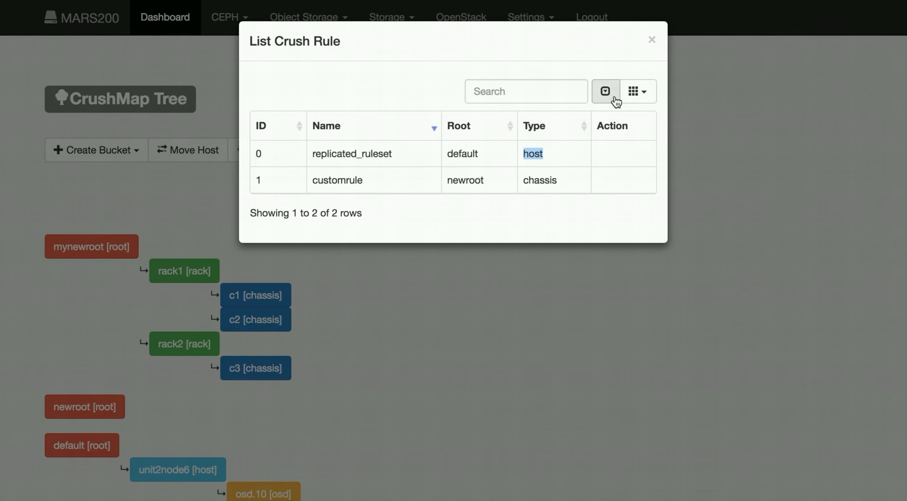
left_click(651, 40)
scroll(517, 227, "down", 1)
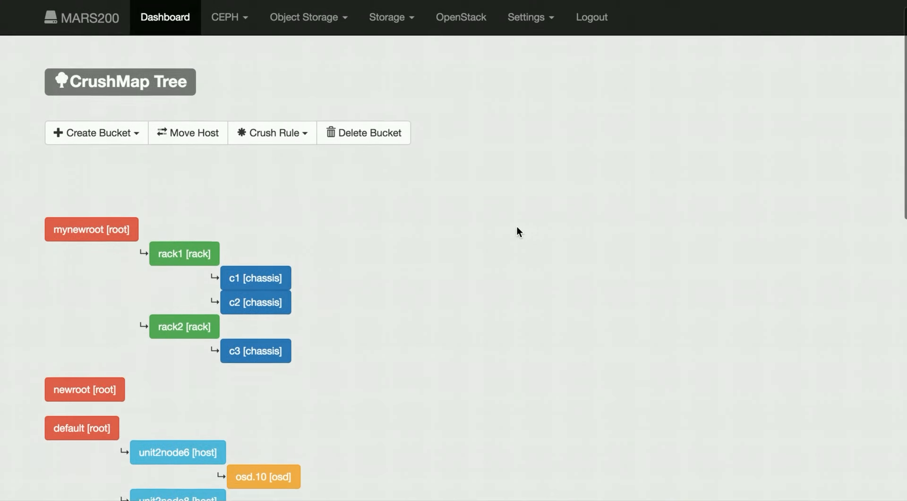
- Compare the chassis under mynewroot with the hosts and OSDs under the default root in the CrushMap tree
scroll(516, 226, "down", 3)
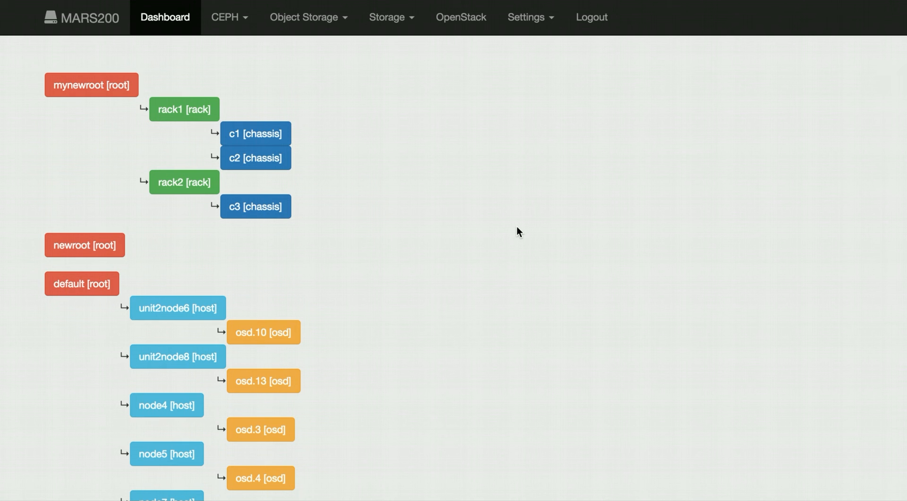
scroll(517, 232, "down", 2)
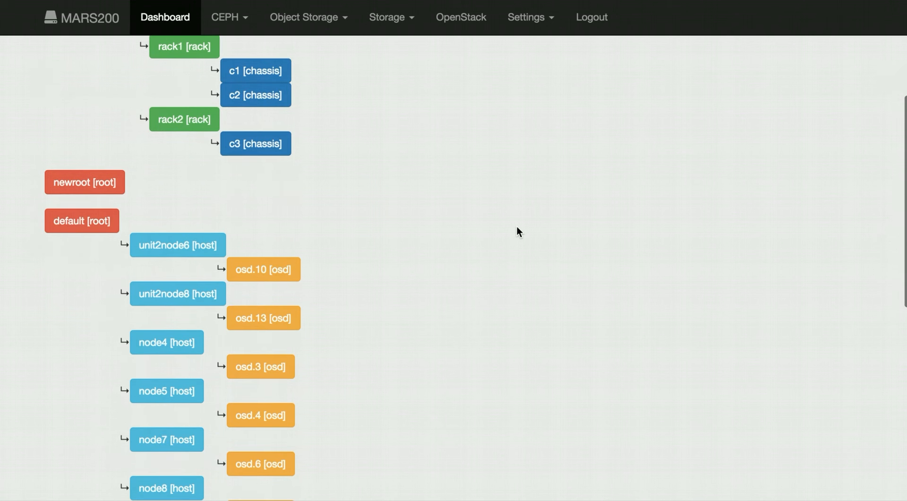
scroll(518, 232, "down", 2)
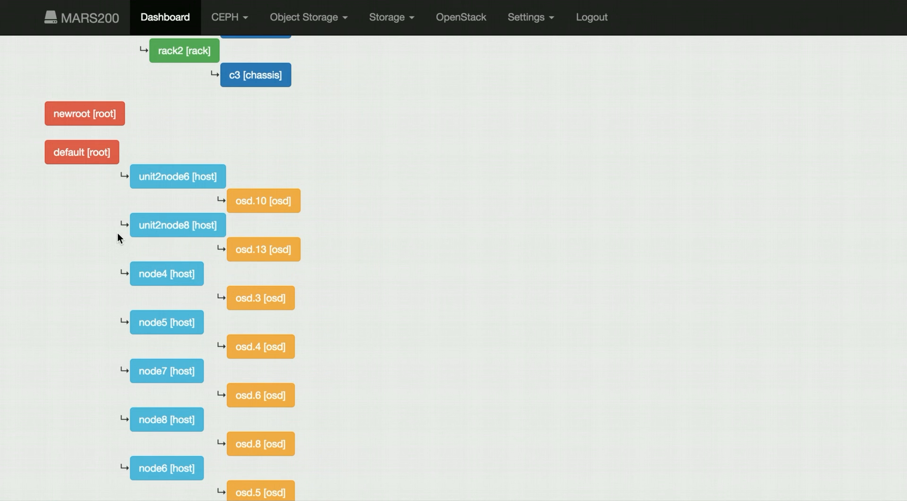
scroll(117, 233, "up", 4)
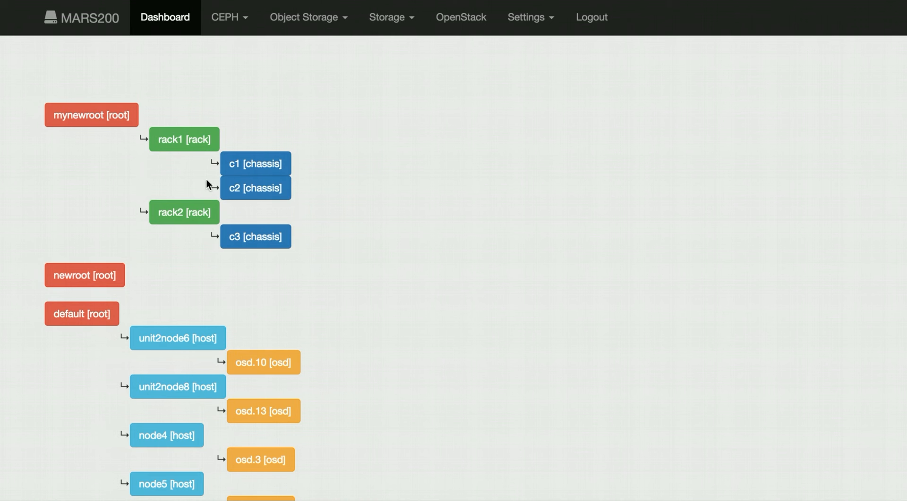
scroll(359, 161, "up", 1)
scroll(361, 160, "up", 2)
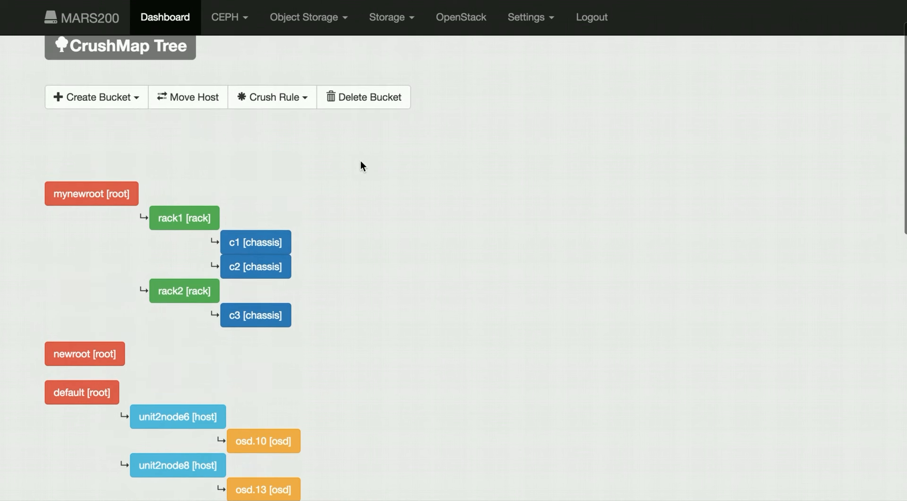
- Create a crush rule named mynewruleset with root mynewroot and placement type Chassis
left_click(301, 107)
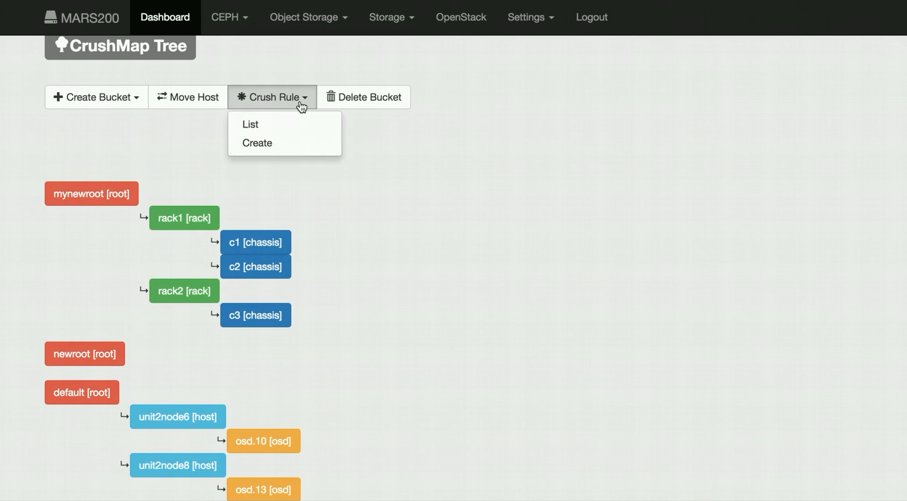
left_click(297, 143)
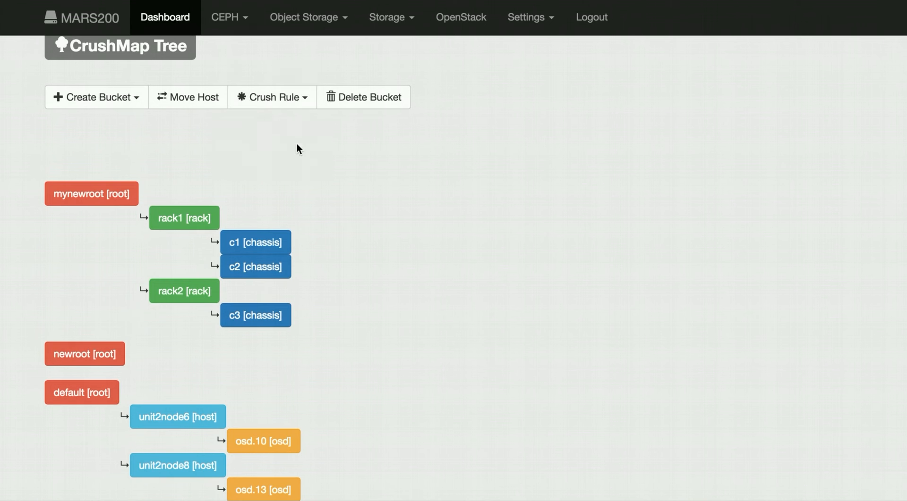
left_click(311, 102)
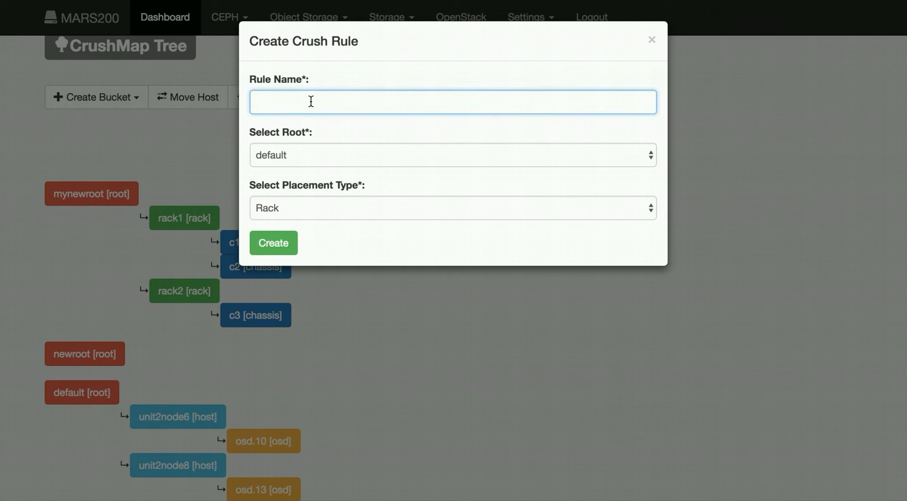
type("mynewruleset")
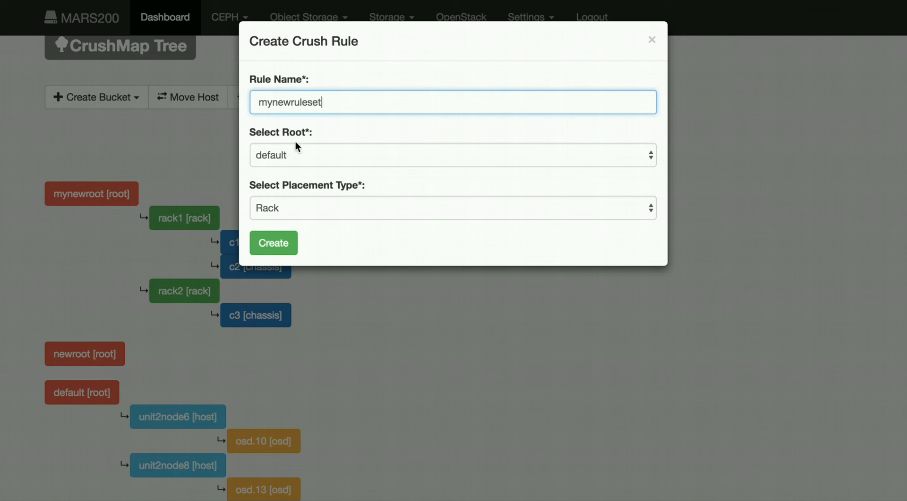
left_click(325, 154)
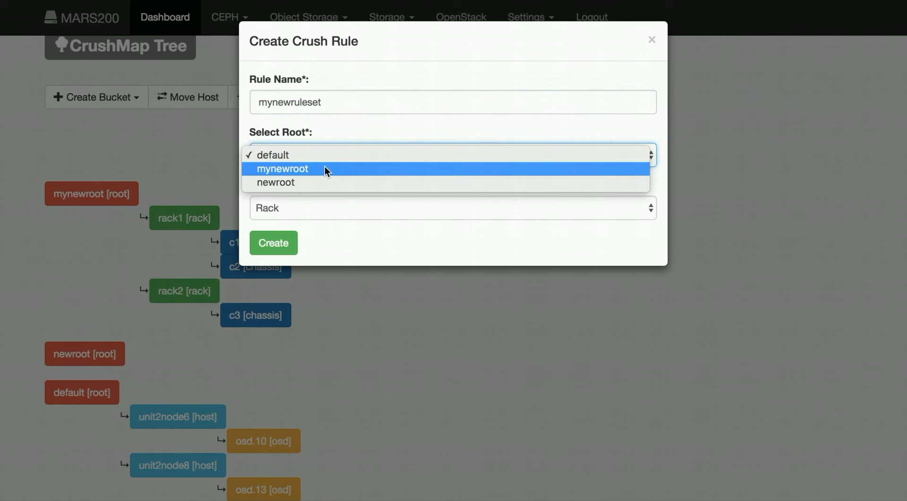
left_click(324, 167)
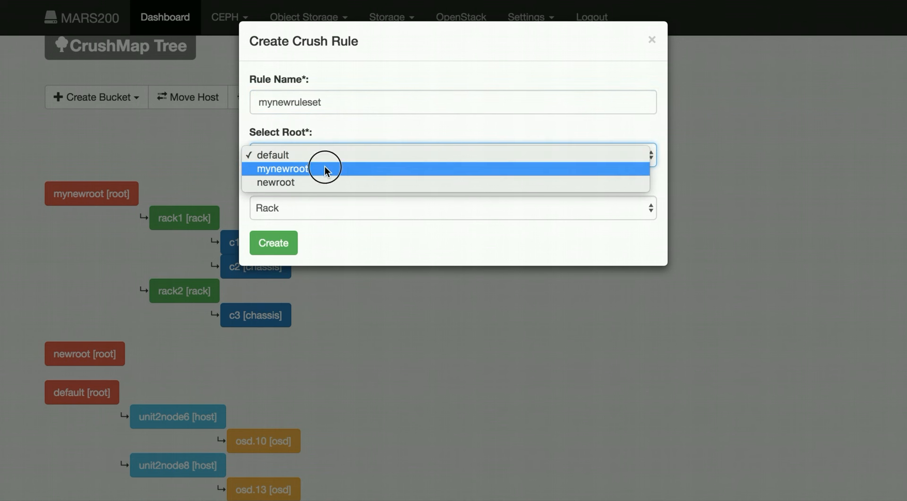
left_click(330, 208)
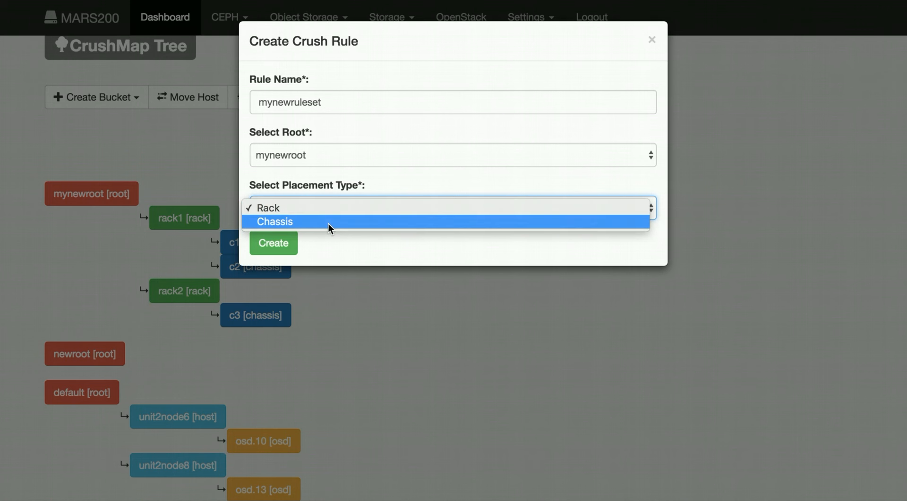
left_click(328, 223)
left_click(284, 244)
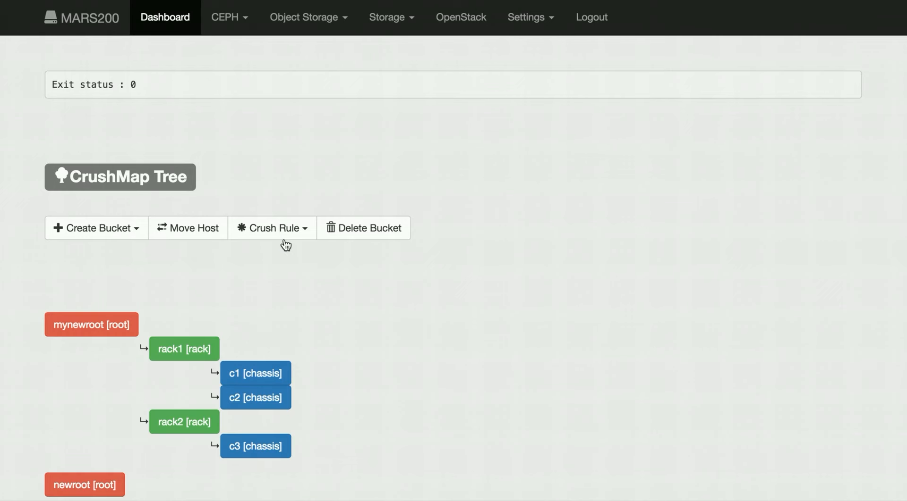
- List the crush rules again, check the placement type of mynewruleset, and close the list
left_click(300, 232)
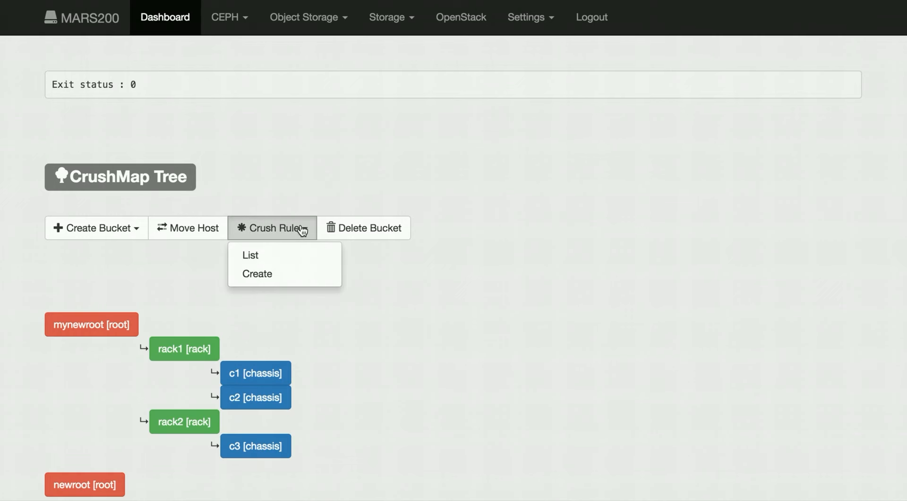
left_click(302, 255)
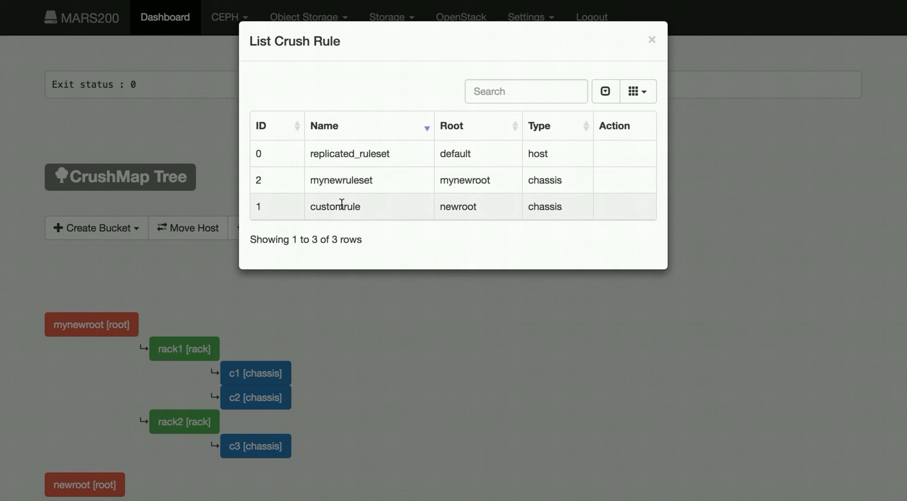
double_click(352, 181)
double_click(533, 181)
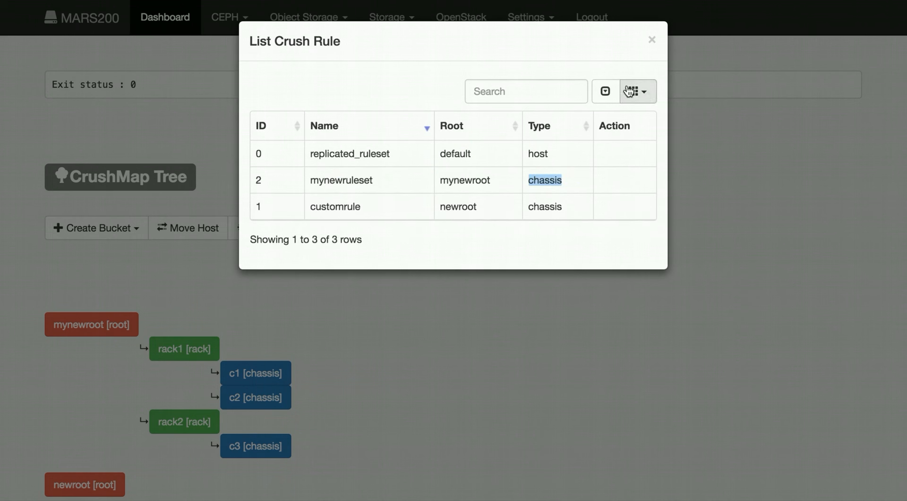
left_click(653, 41)
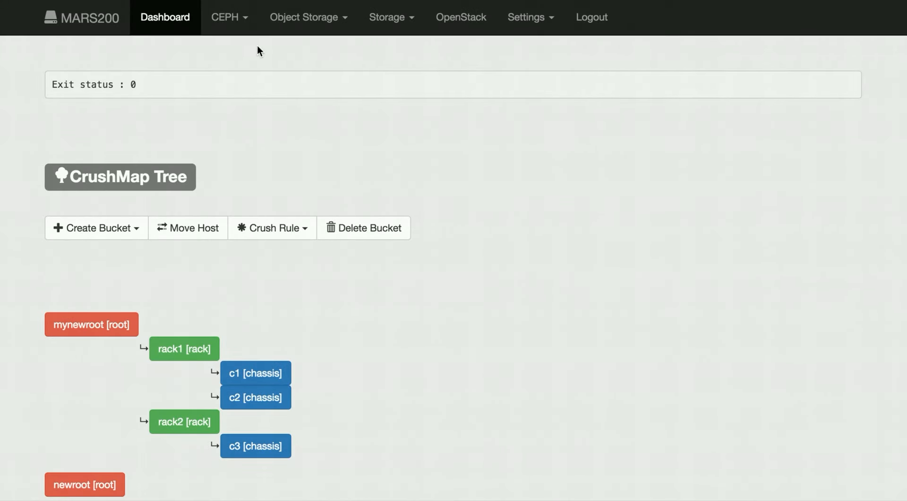
- Open the Ceph pools page and start a new replicated pool named pool1 with replica size 2
left_click(251, 19)
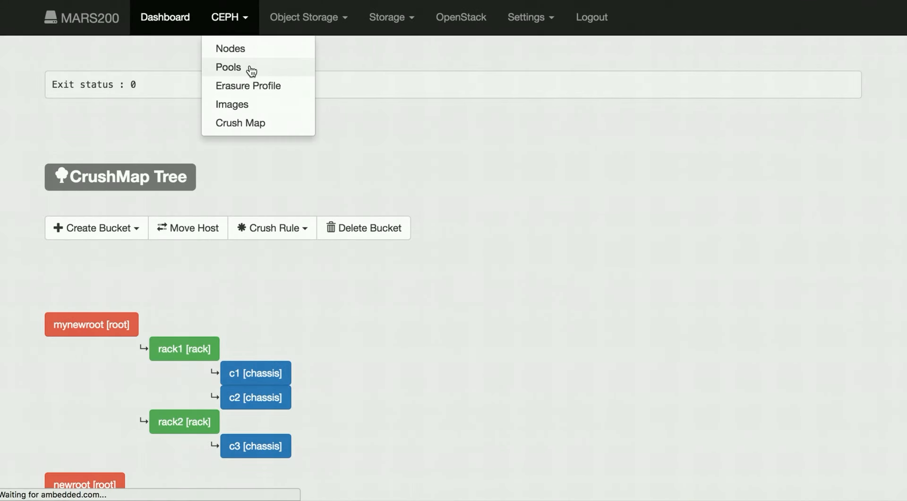
left_click(251, 68)
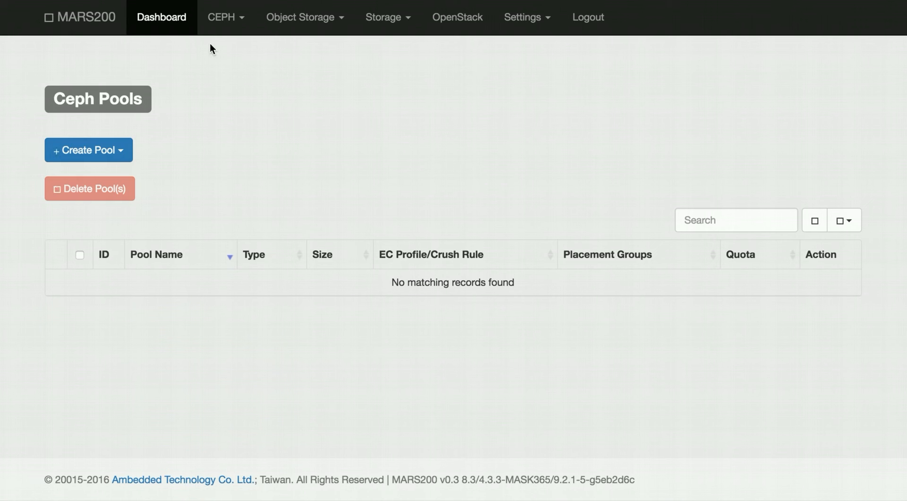
left_click(236, 23)
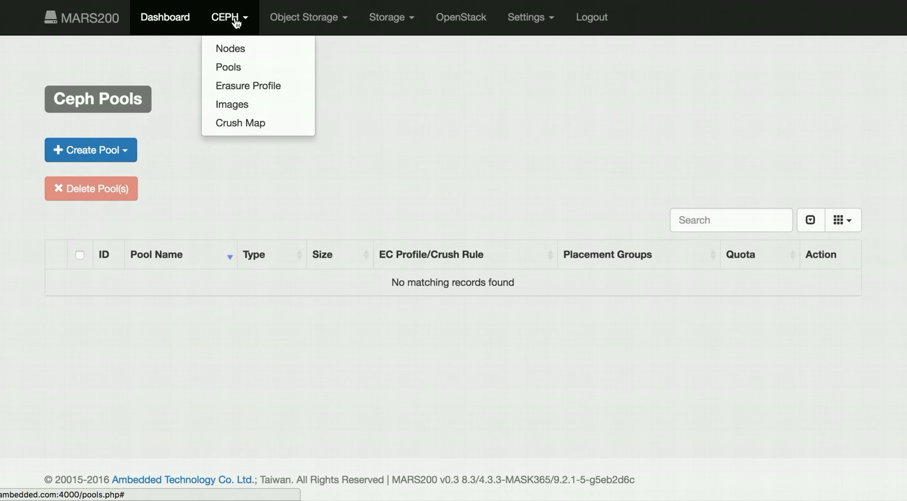
left_click(160, 138)
left_click(130, 158)
left_click(118, 176)
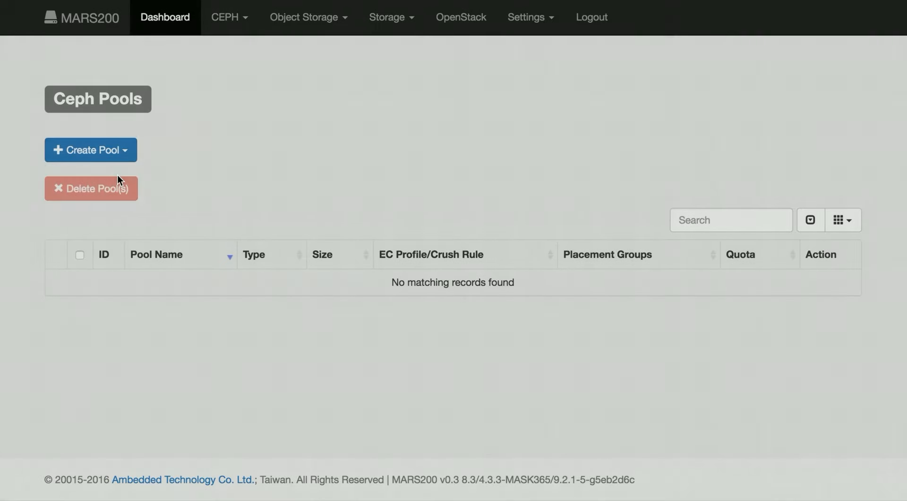
left_click(294, 101)
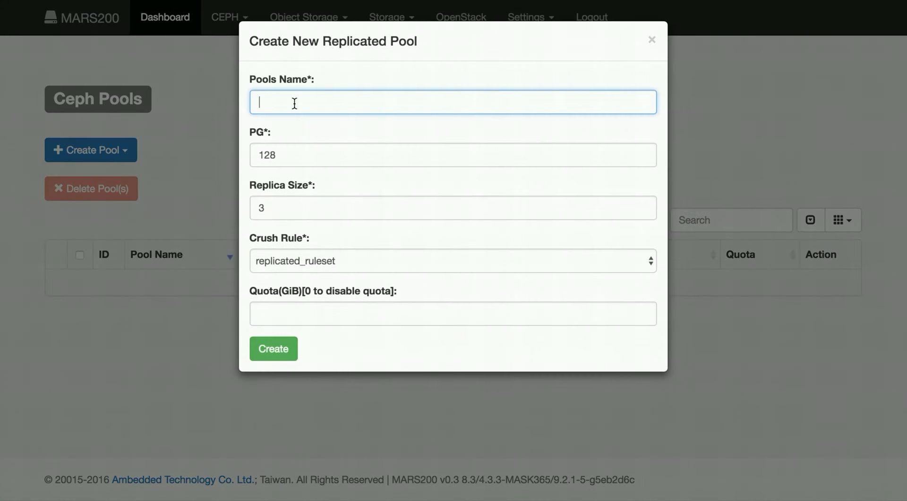
type("pool1")
double_click(294, 206)
type("2")
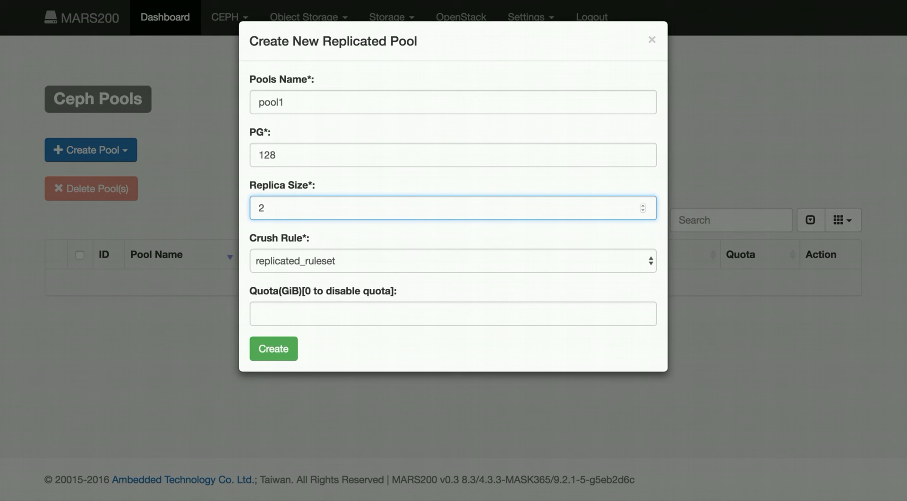
- Assign the crush rule mynewruleset to the new pool and create it
left_click(296, 262)
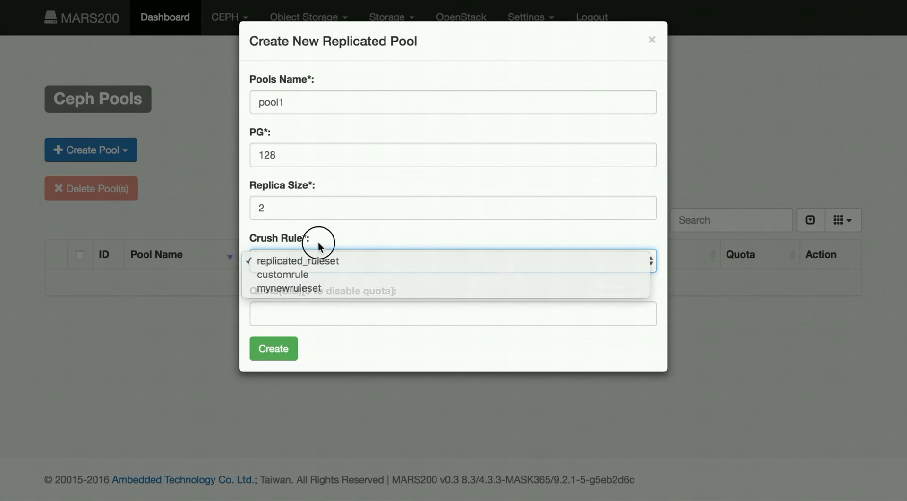
left_click(318, 242)
left_click_drag(254, 236, 307, 236)
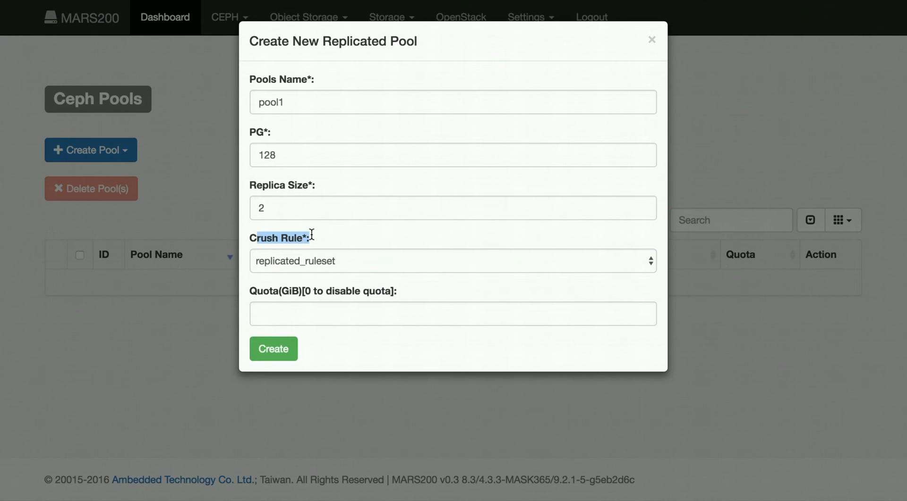
left_click(314, 265)
left_click(315, 292)
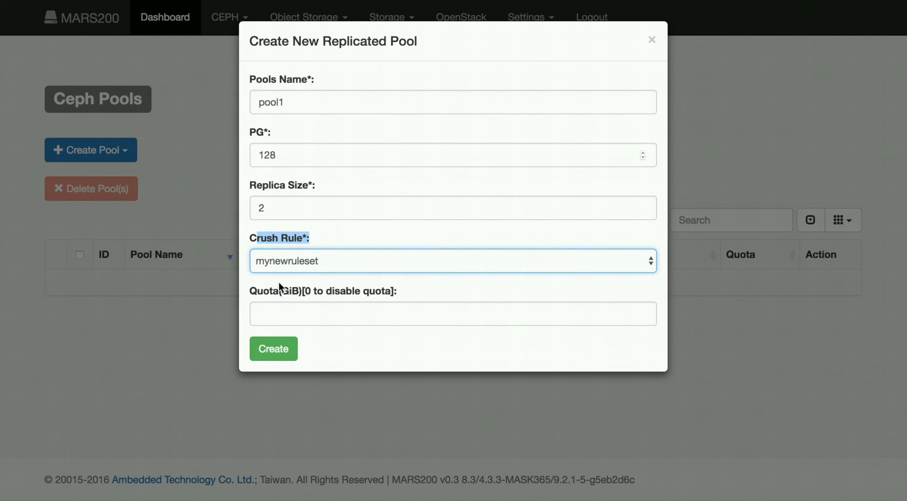
left_click(283, 354)
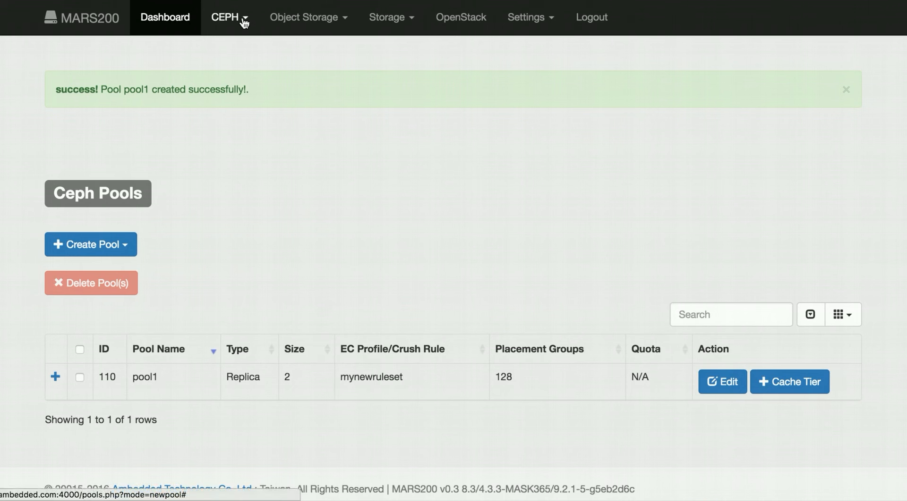
- Return to the Crush Map page and examine mynewroot's chassis and the default root's hosts in the tree
left_click(226, 17)
left_click(249, 107)
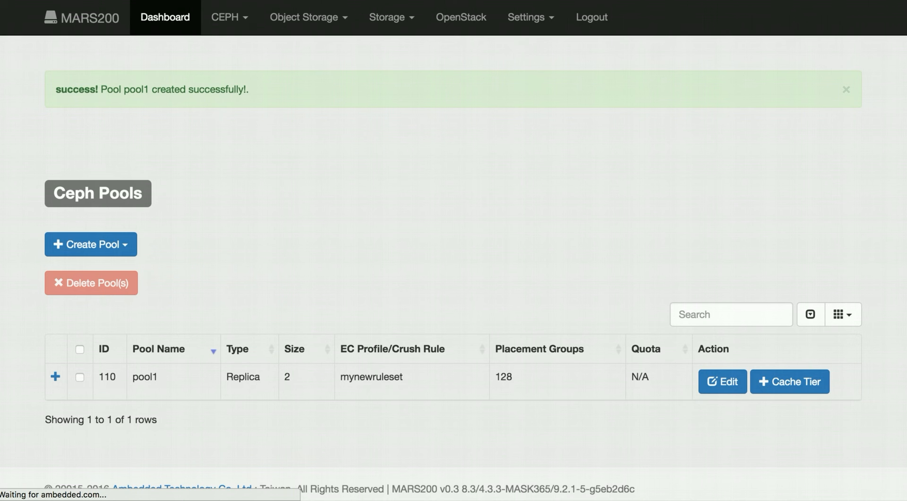
scroll(549, 242, "down", 1)
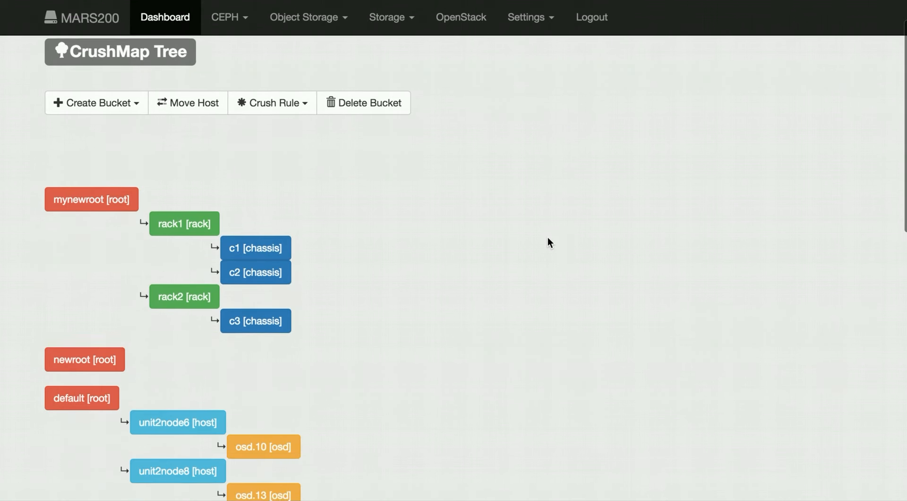
scroll(357, 294, "down", 1)
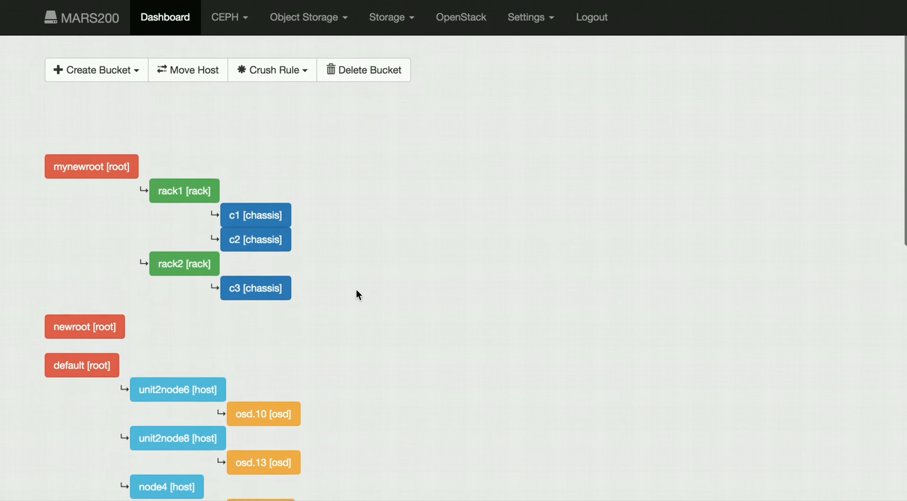
scroll(357, 294, "down", 2)
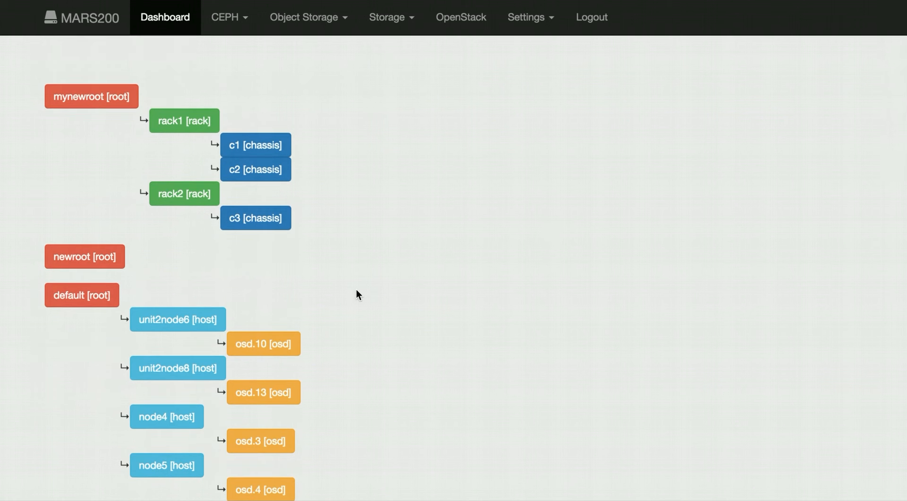
scroll(356, 290, "down", 1)
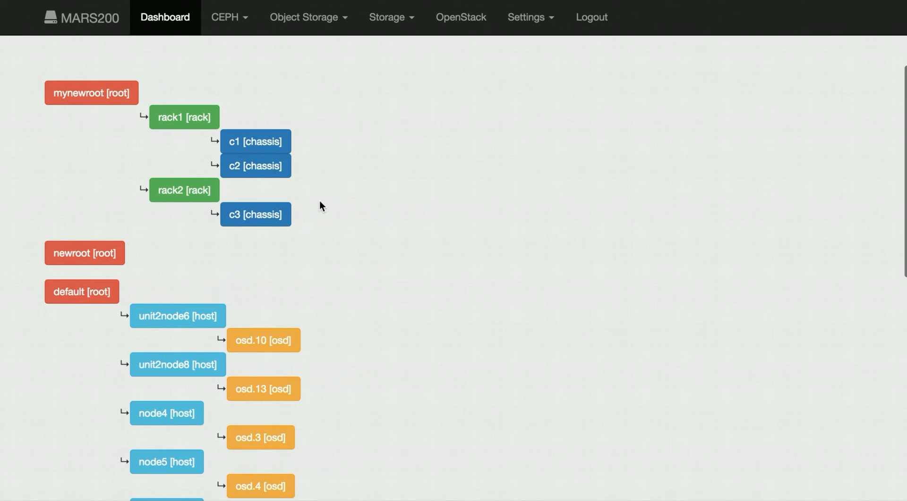
scroll(330, 229, "down", 1)
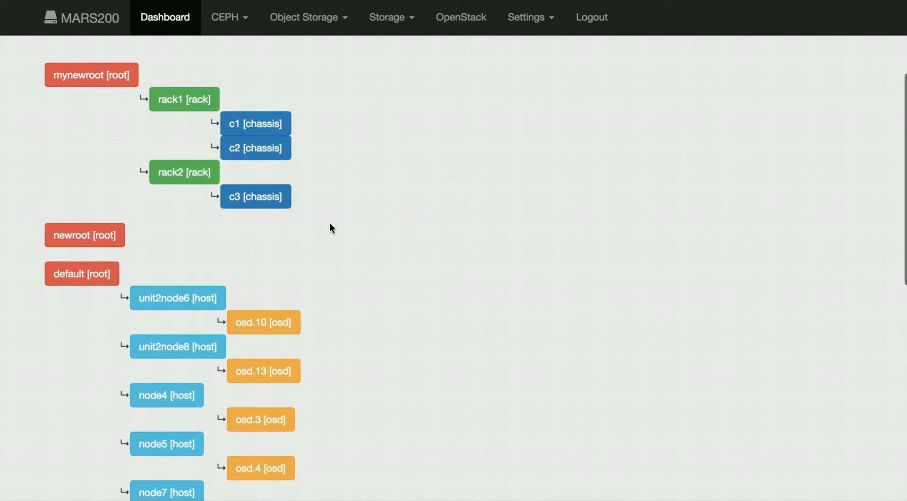
scroll(330, 226, "down", 2)
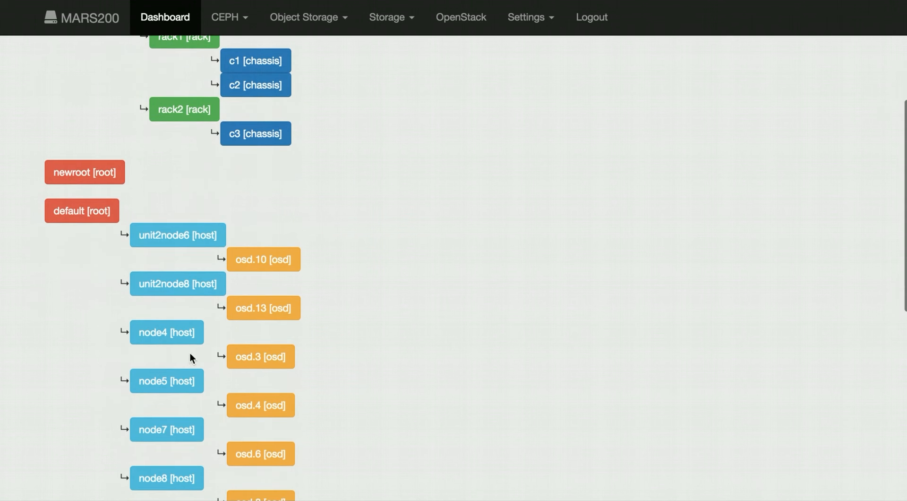
scroll(328, 124, "up", 5)
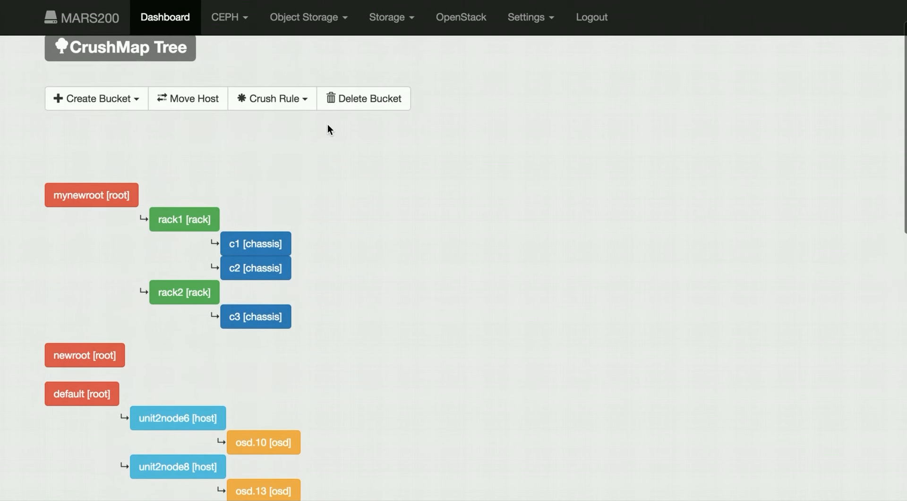
- Move the host node3 into chassis c1 under rack1 of mynewroot
scroll(240, 150, "up", 1)
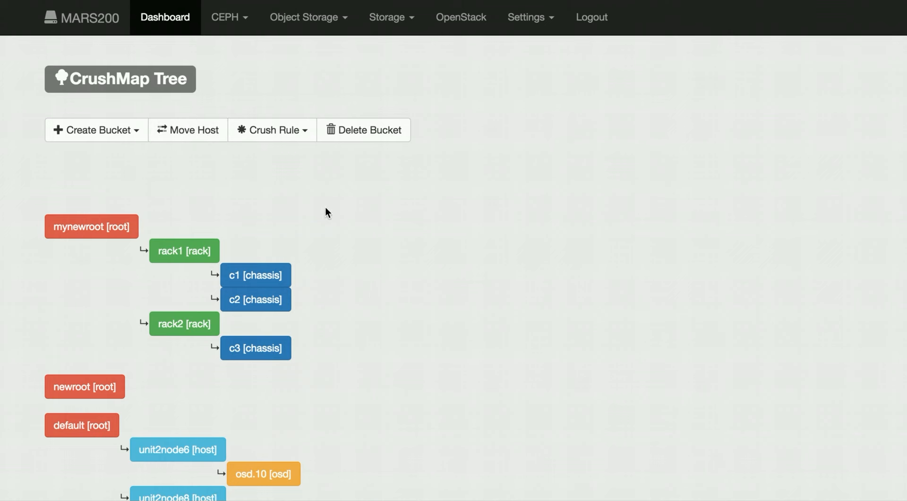
scroll(326, 210, "down", 10)
scroll(326, 210, "up", 10)
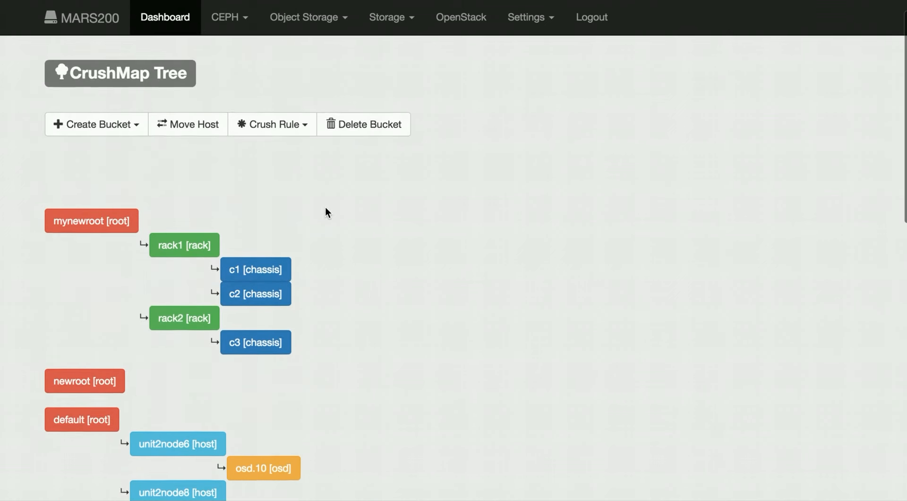
left_click(191, 145)
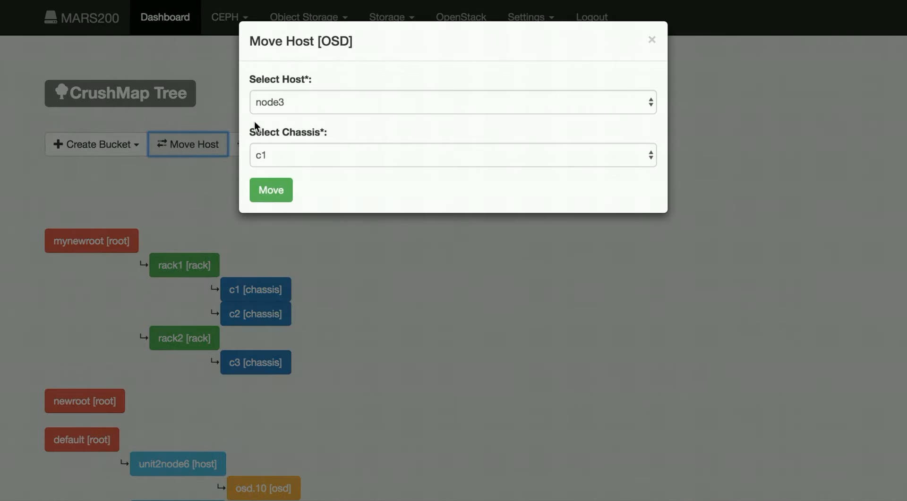
left_click(291, 98)
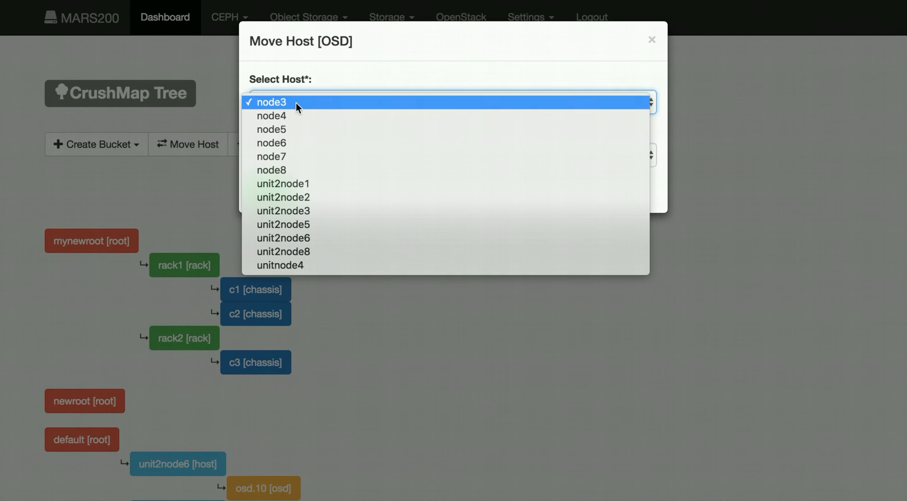
left_click(298, 104)
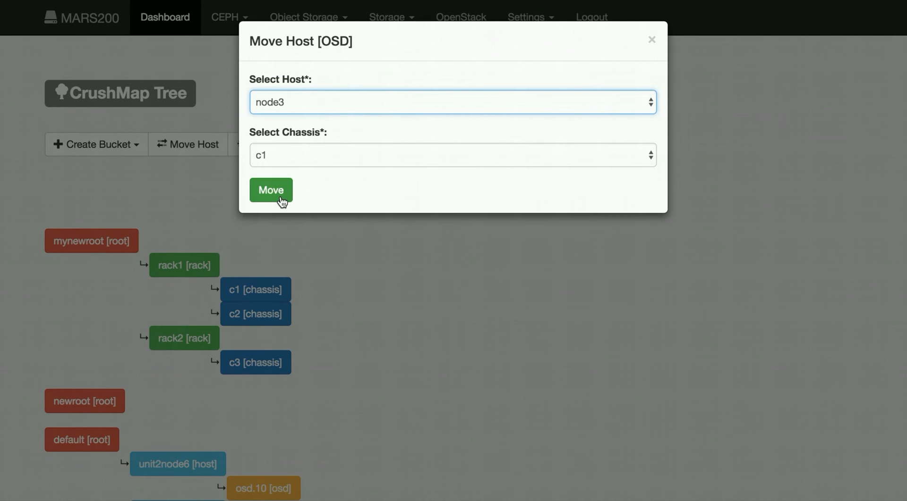
left_click(280, 198)
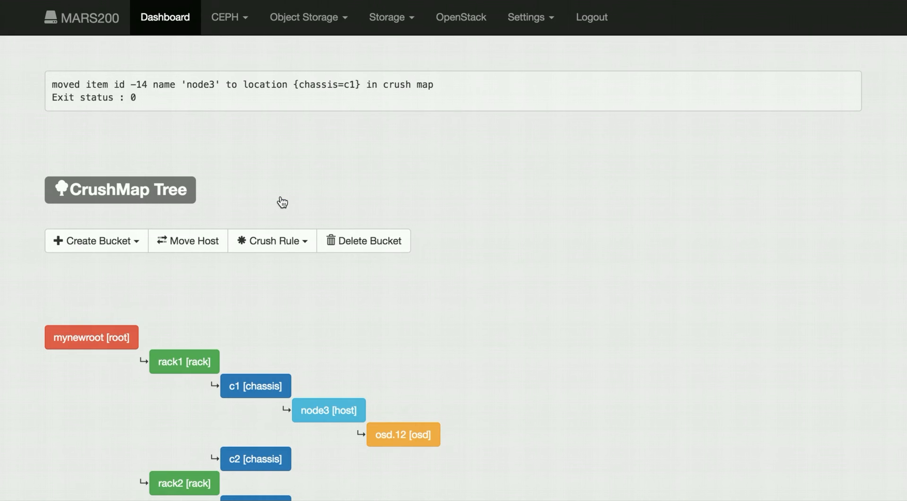
- Move the host node4 into chassis c2 under rack1 of mynewroot
left_click(188, 241)
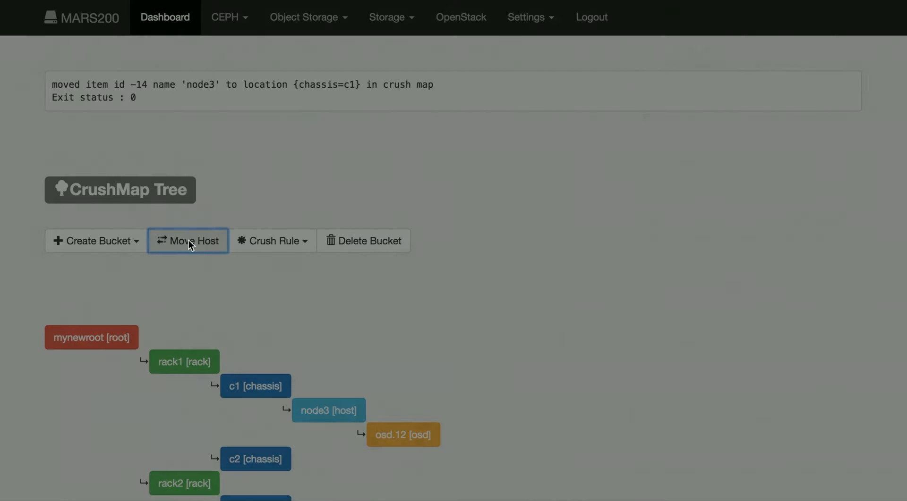
left_click(329, 98)
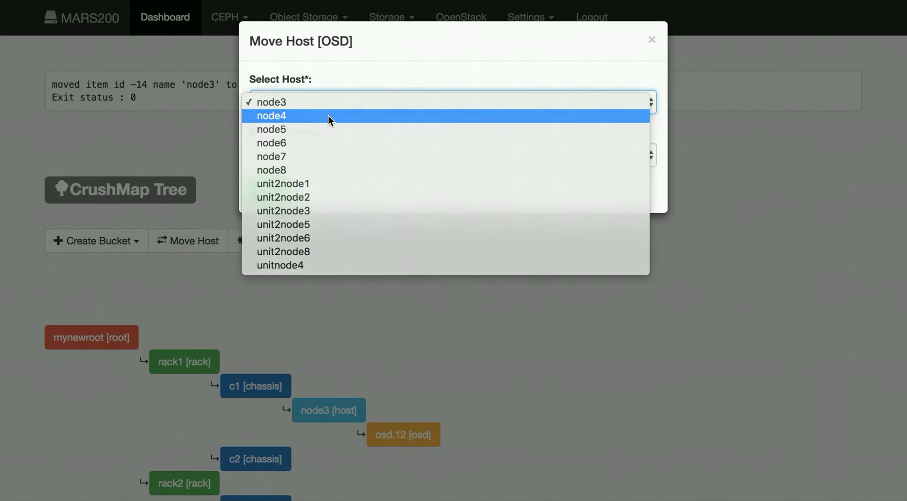
left_click(327, 115)
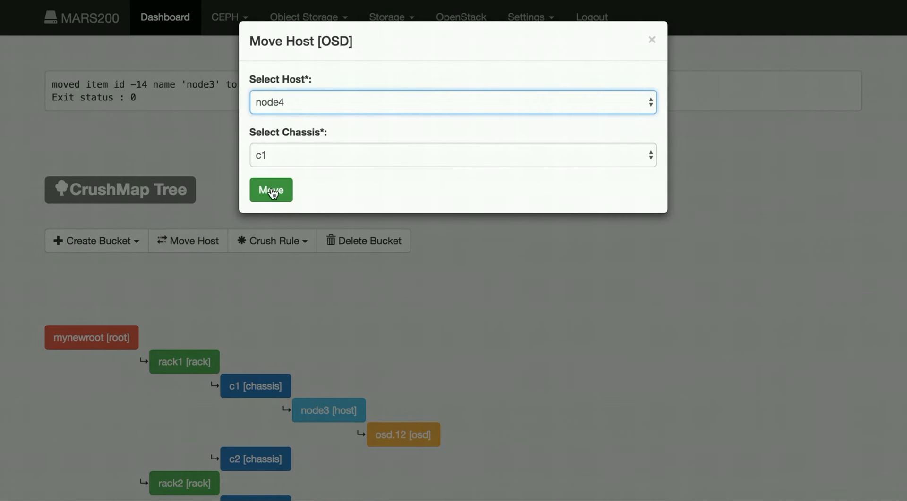
left_click(308, 147)
left_click(308, 167)
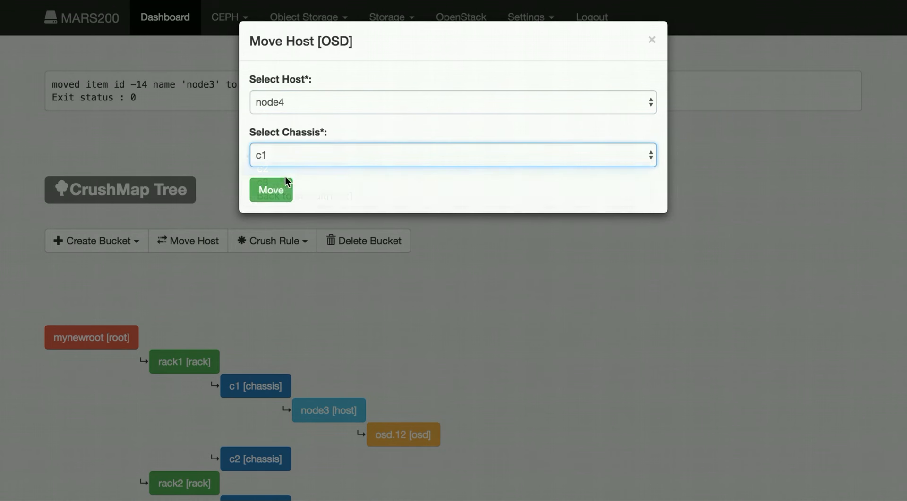
left_click(278, 190)
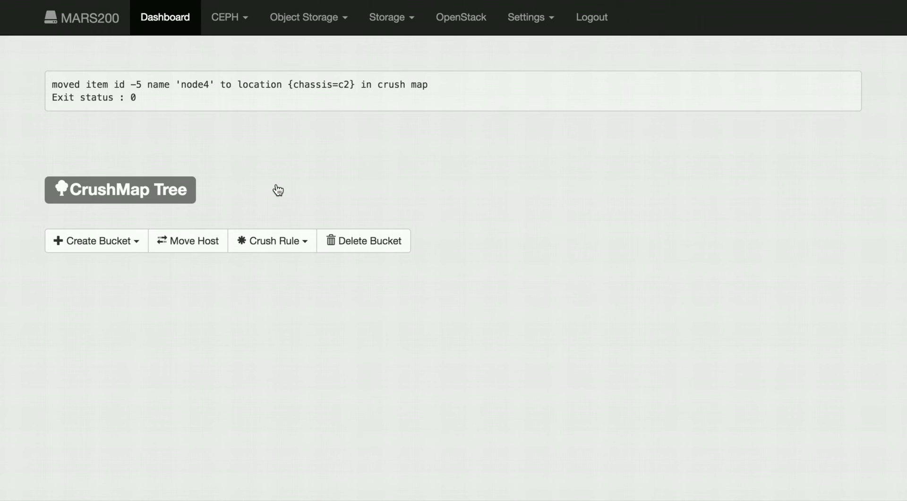
- Move the host node5 into chassis c1, alongside node3
scroll(474, 172, "down", 1)
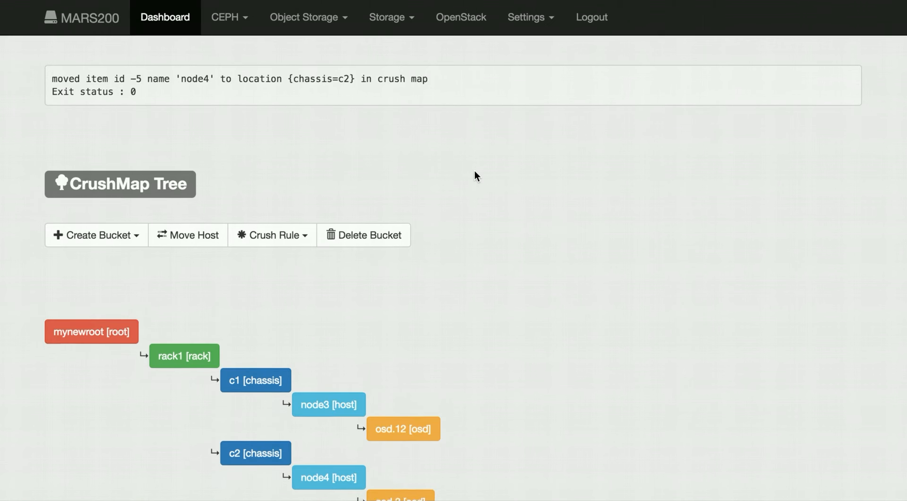
left_click(195, 220)
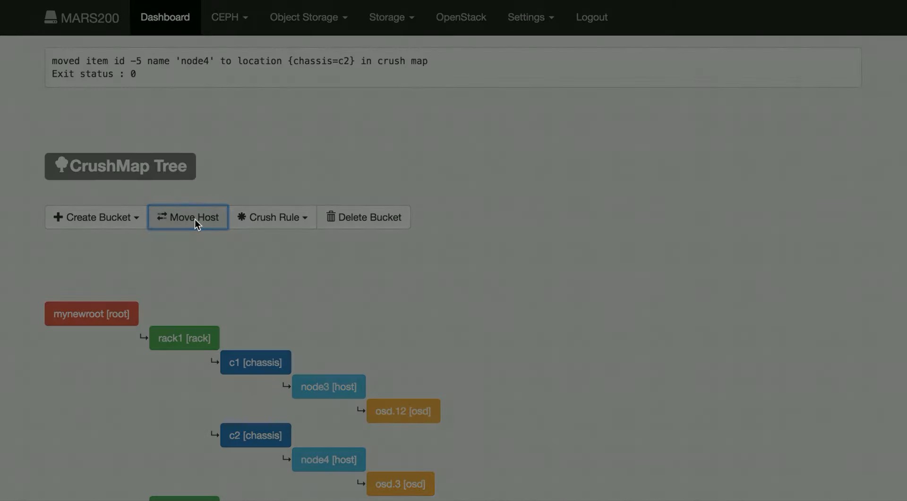
left_click(326, 101)
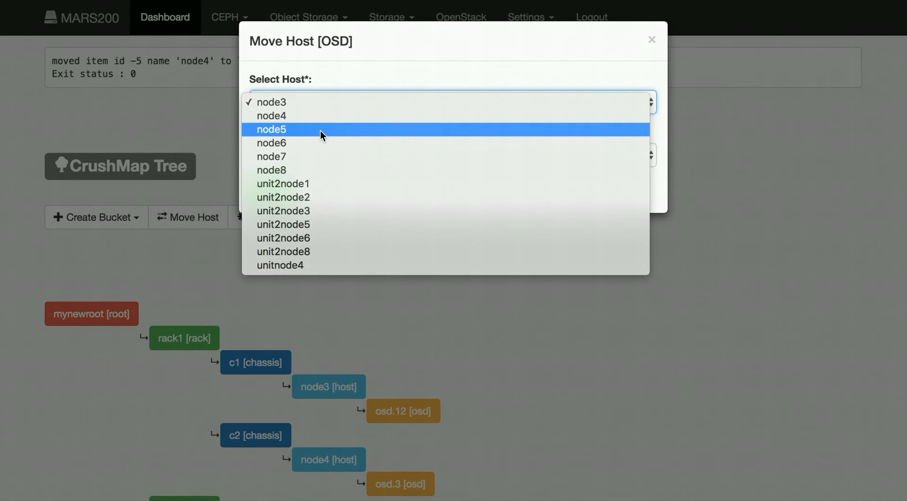
left_click(320, 132)
left_click(315, 156)
left_click(314, 155)
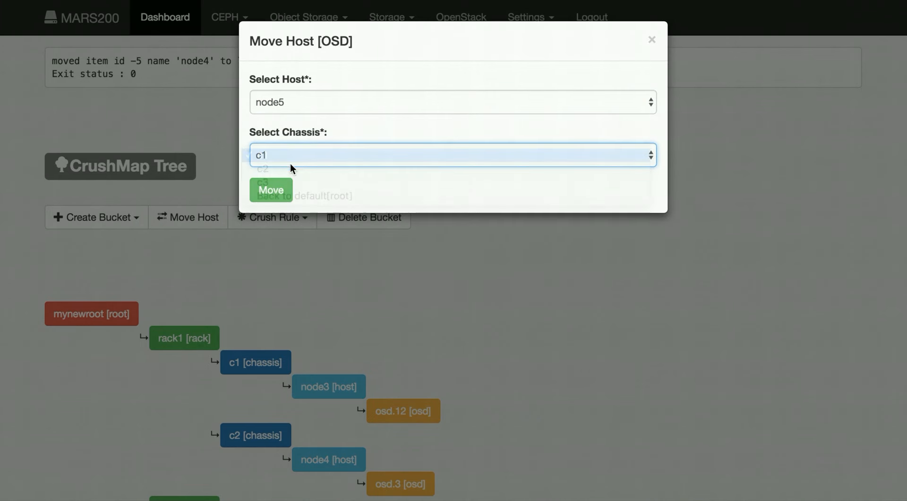
left_click(269, 190)
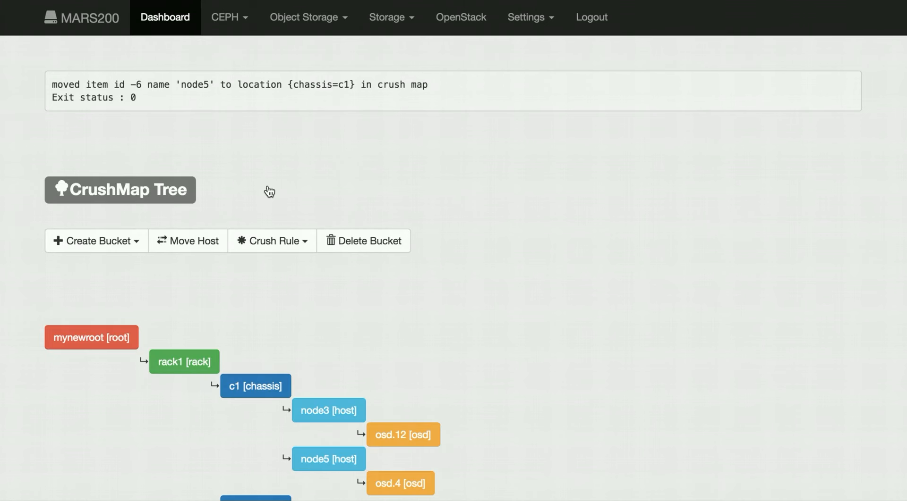
- Move the host node6 into chassis c2, alongside node4
left_click(200, 242)
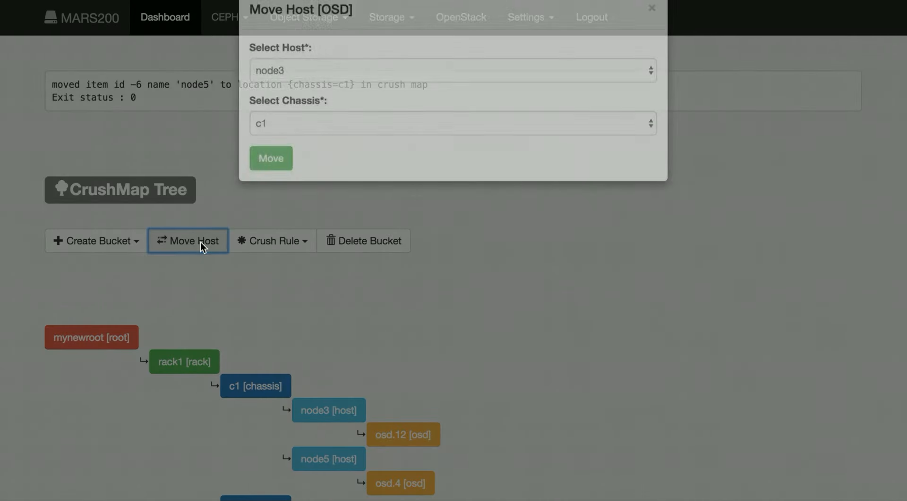
left_click(322, 99)
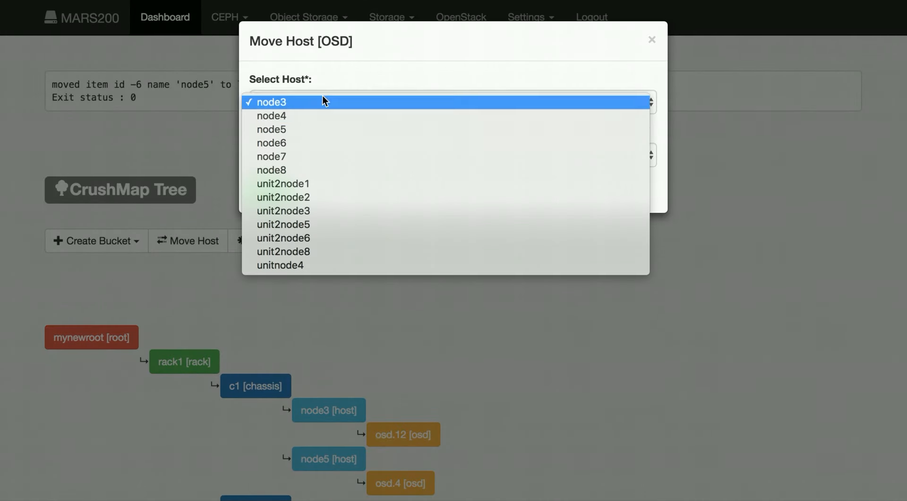
left_click(321, 145)
left_click(320, 154)
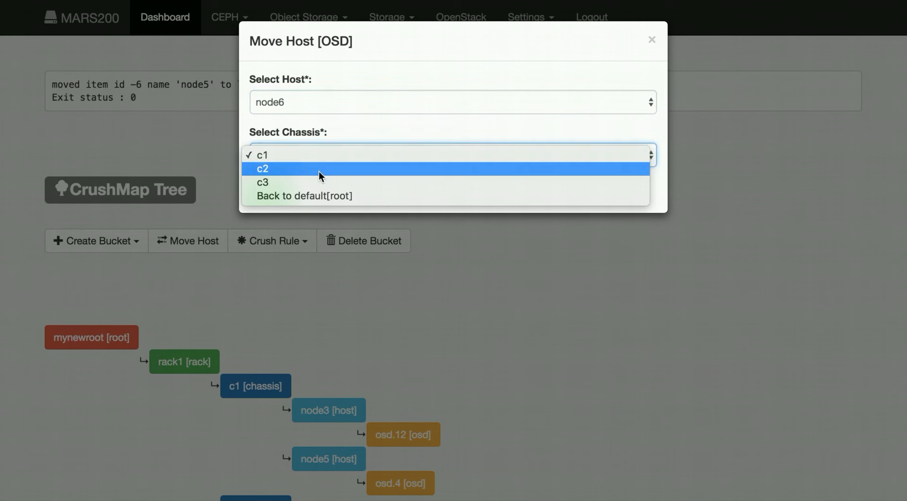
left_click(319, 170)
left_click(278, 194)
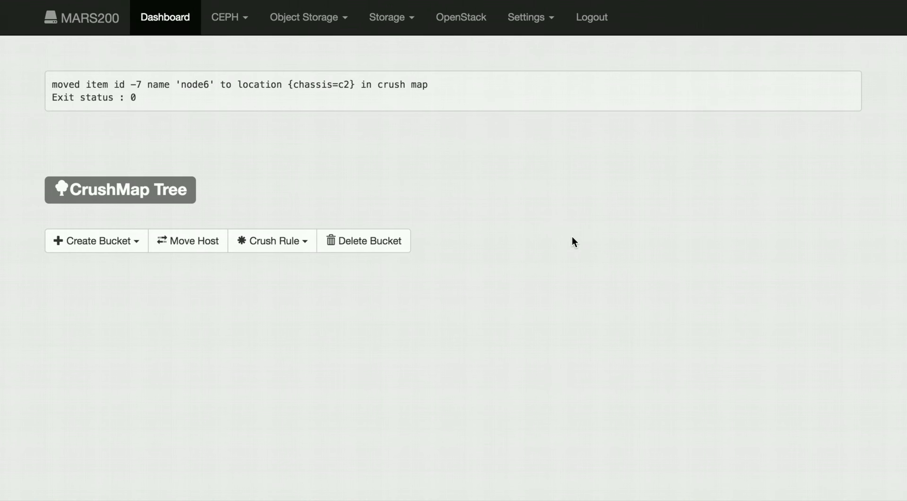
- Examine the CrushMap tree for the hosts and OSDs under mynewroot's chassis, the empty buckets, and the default root's remaining hosts
scroll(572, 238, "down", 5)
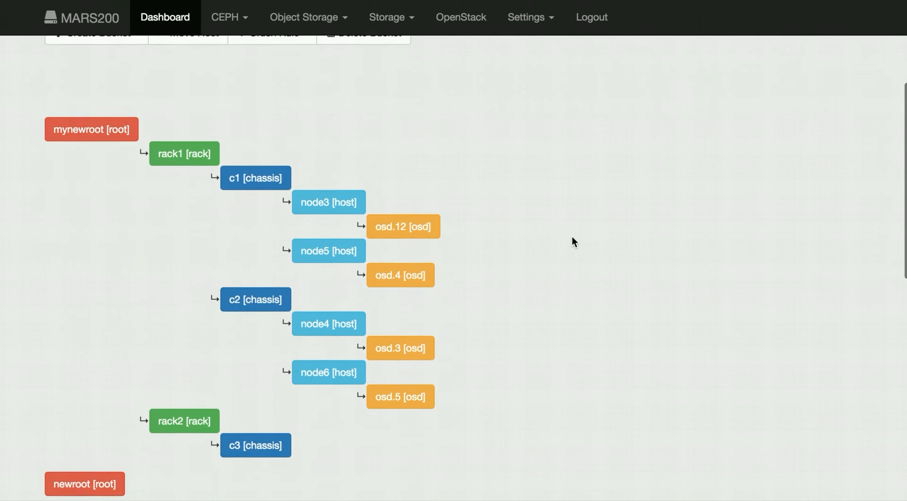
scroll(571, 237, "up", 1)
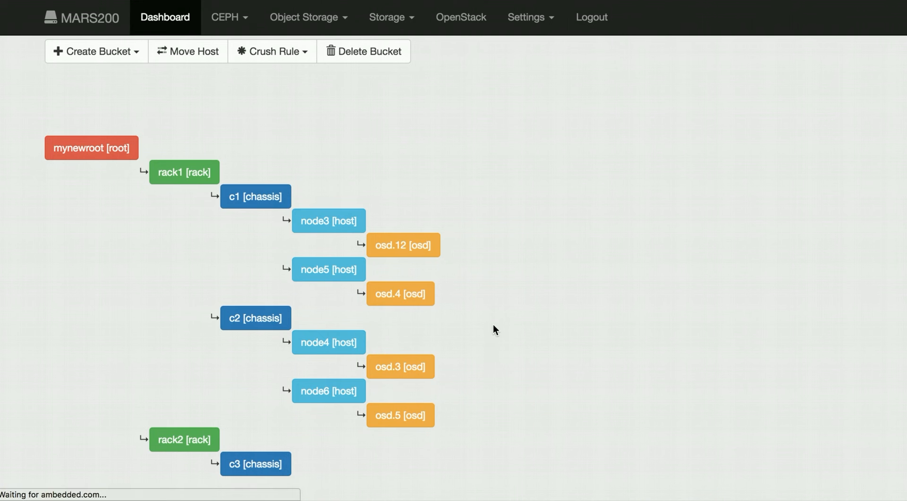
scroll(492, 323, "down", 2)
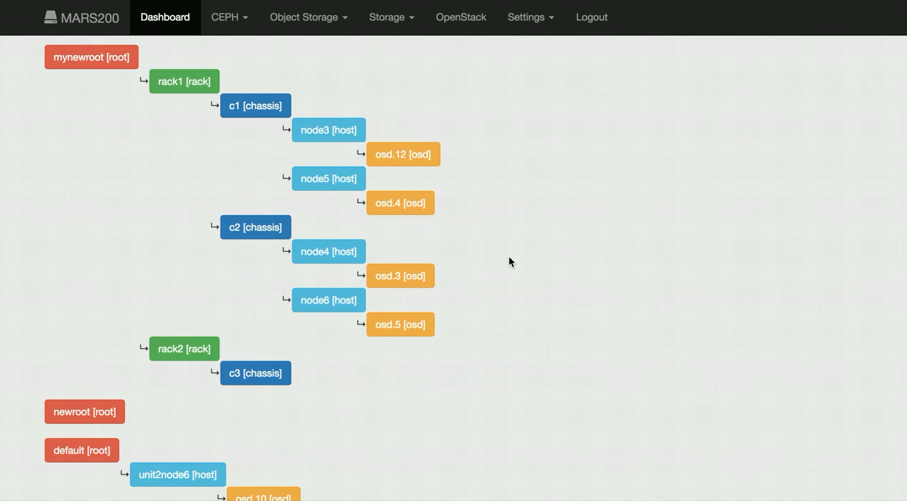
scroll(509, 259, "down", 2)
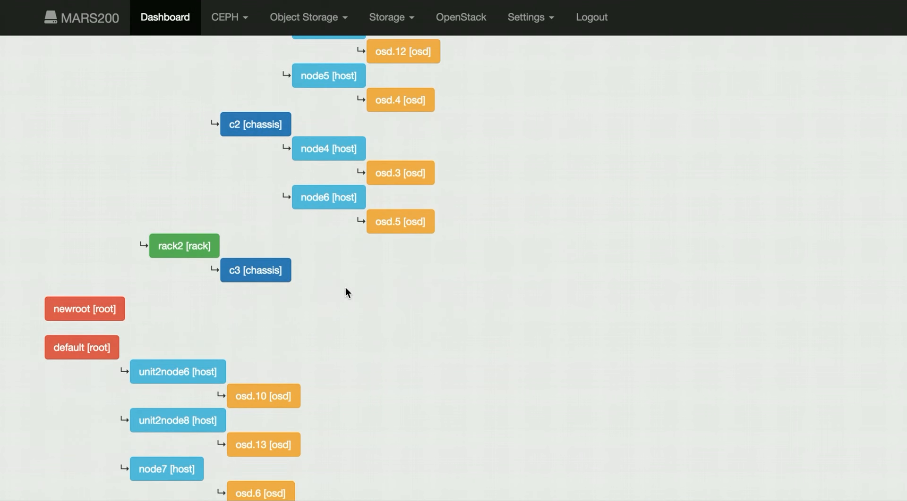
scroll(282, 258, "up", 1)
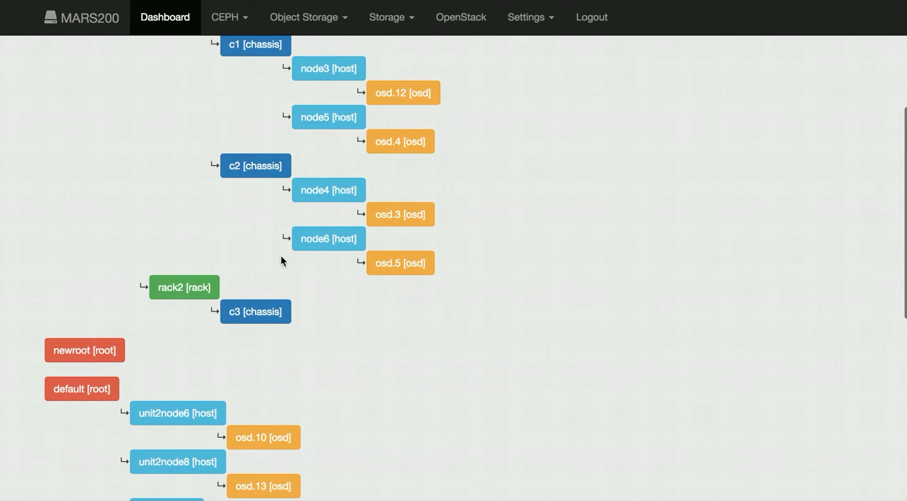
scroll(350, 311, "down", 2)
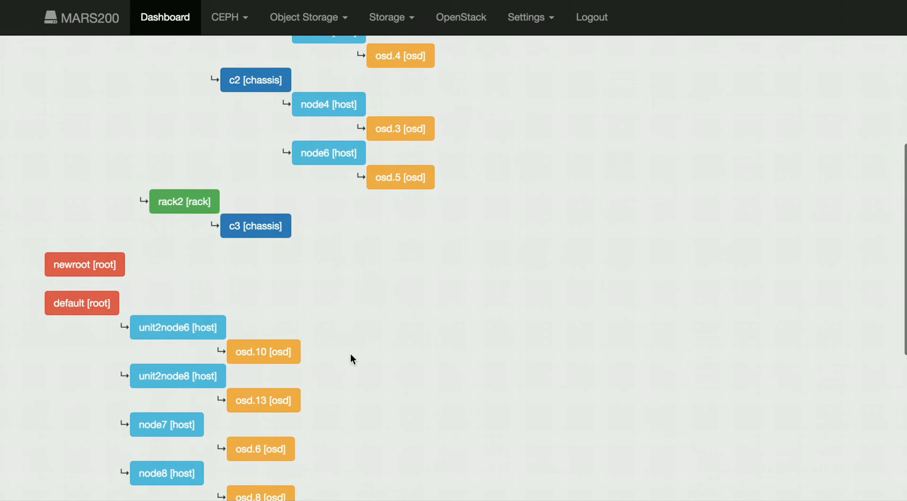
scroll(350, 355, "up", 6)
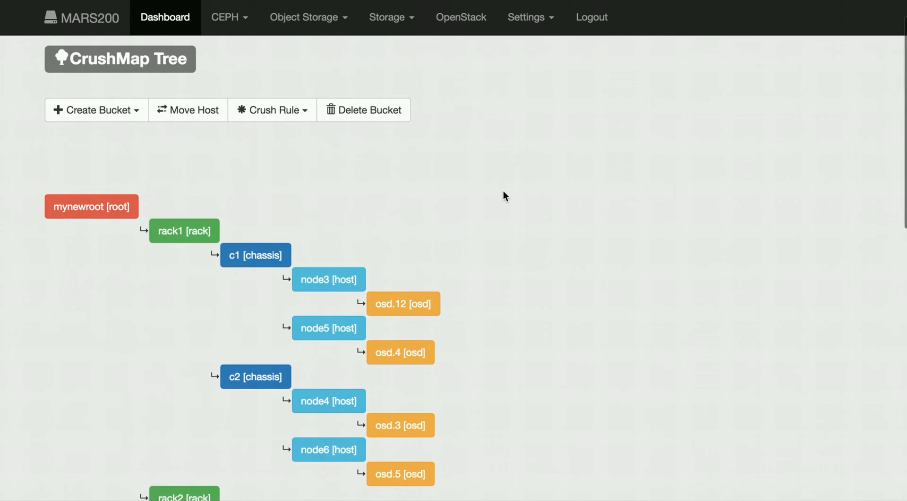
scroll(502, 191, "down", 3)
scroll(503, 191, "up", 3)
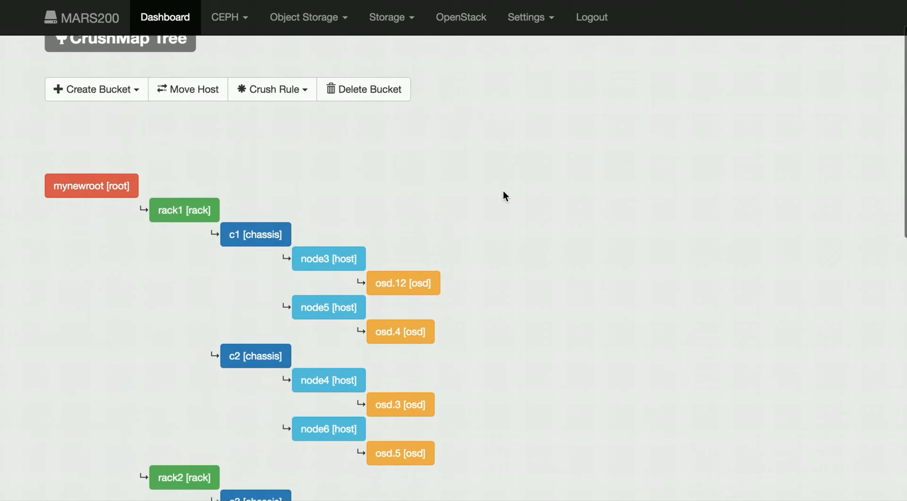
- Delete the empty chassis bucket c3 from the CRUSH map
left_click(374, 89)
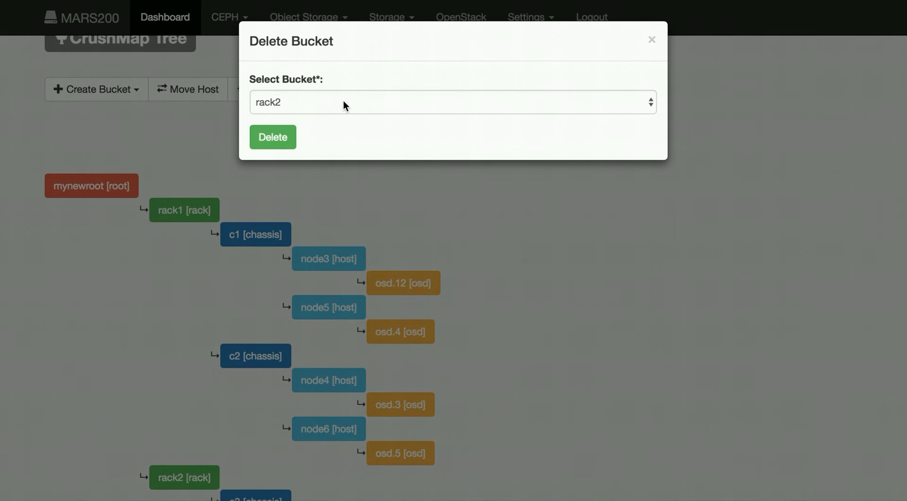
left_click(343, 101)
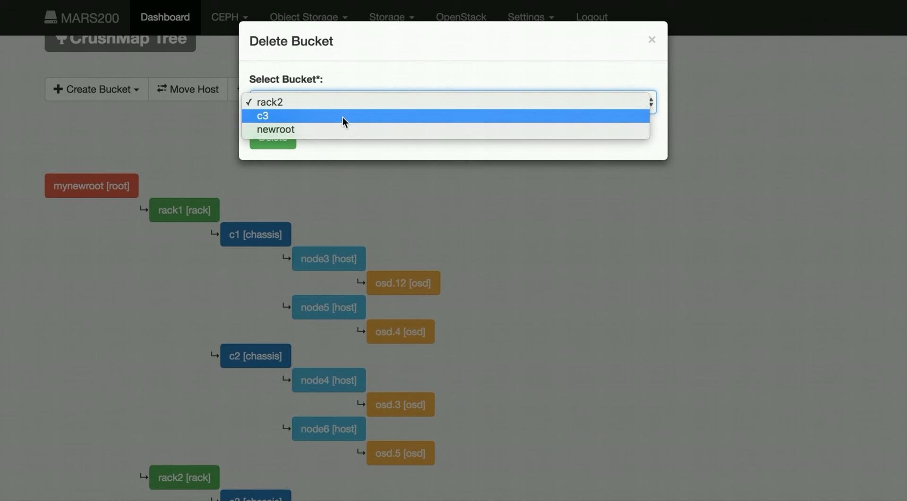
left_click(342, 117)
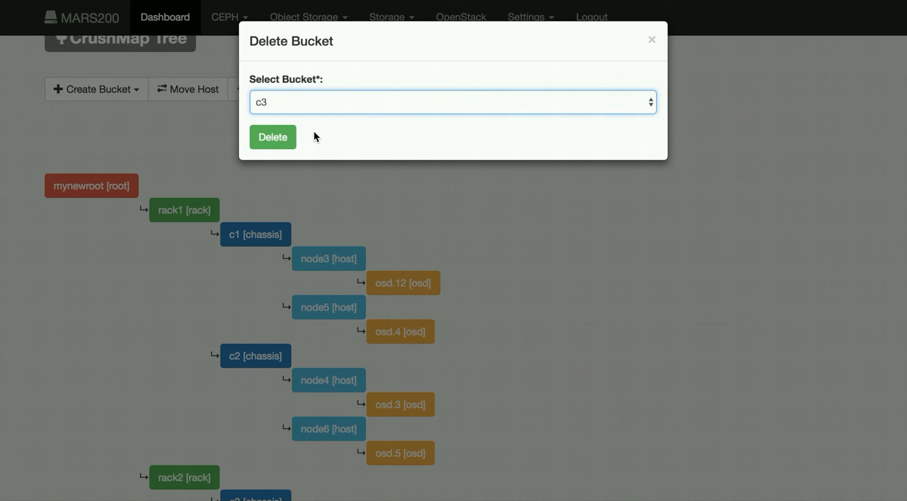
left_click(282, 139)
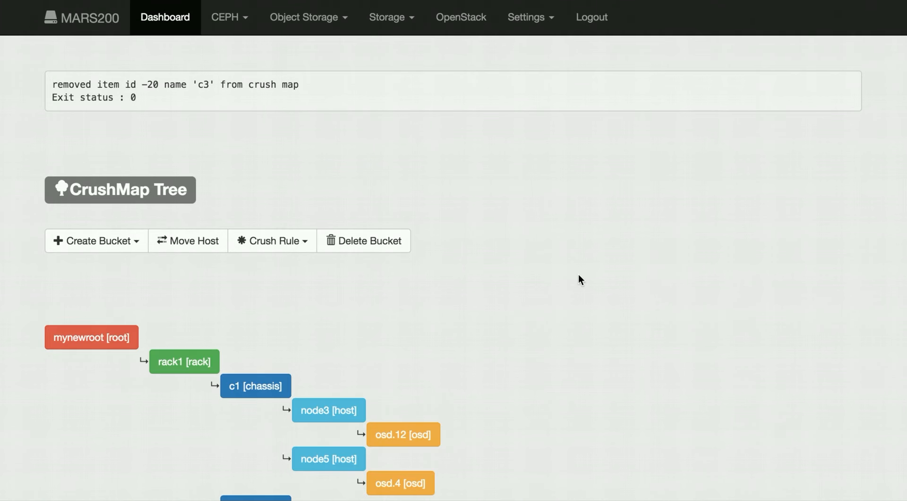
- Delete the empty rack bucket rack2 under mynewroot from the CRUSH map
scroll(579, 273, "down", 6)
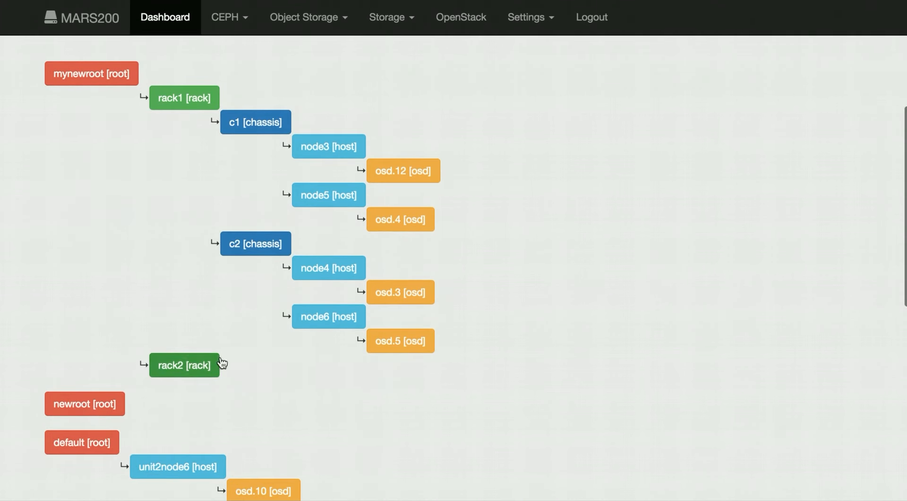
scroll(259, 366, "up", 6)
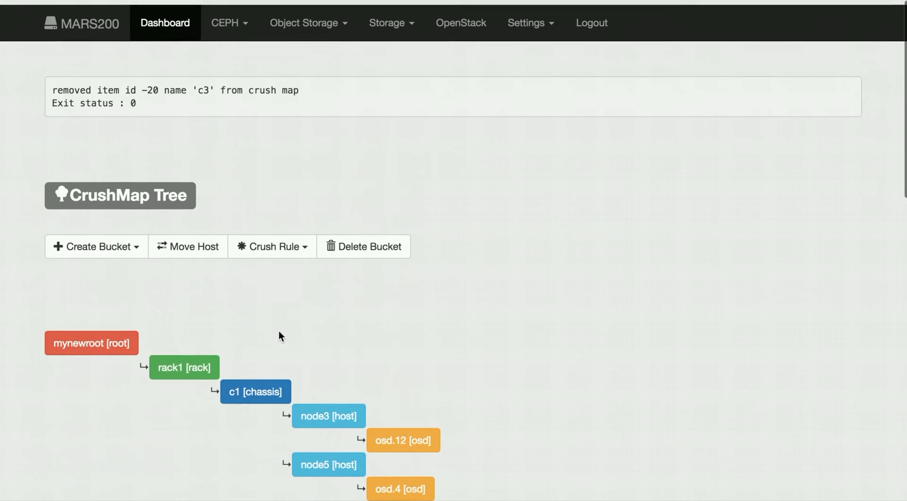
left_click(353, 240)
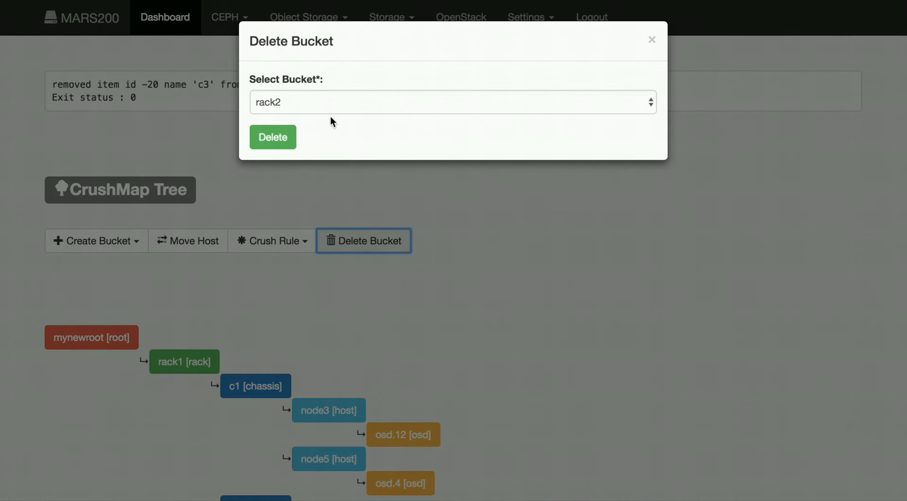
left_click(276, 138)
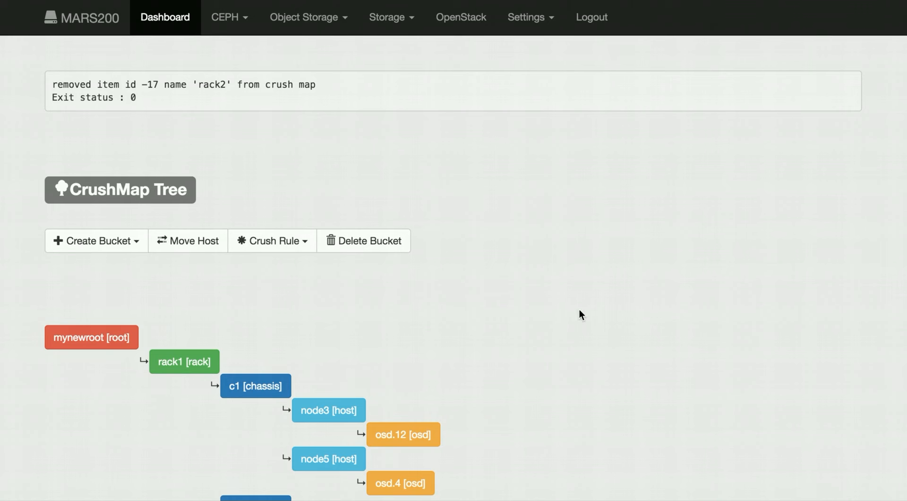
- Try to move the host node3 with chassis c1 as its destination
scroll(579, 310, "down", 5)
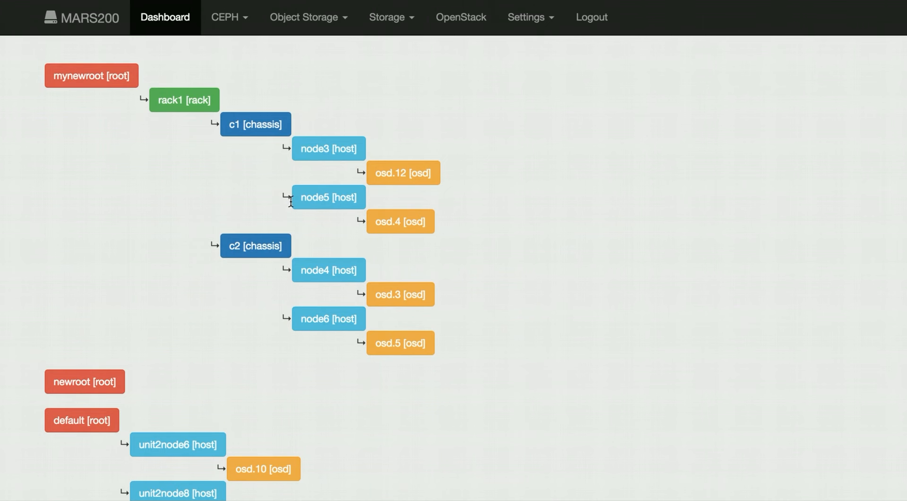
scroll(234, 312, "down", 1)
scroll(234, 312, "up", 5)
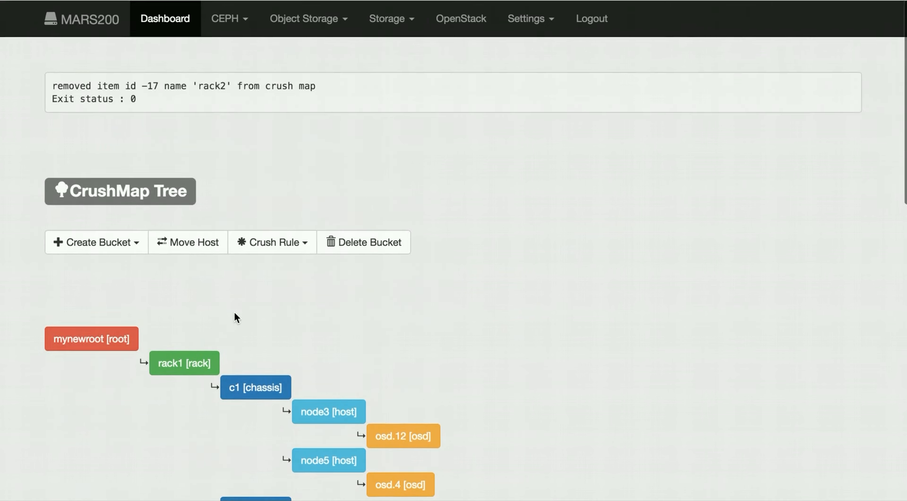
left_click(202, 238)
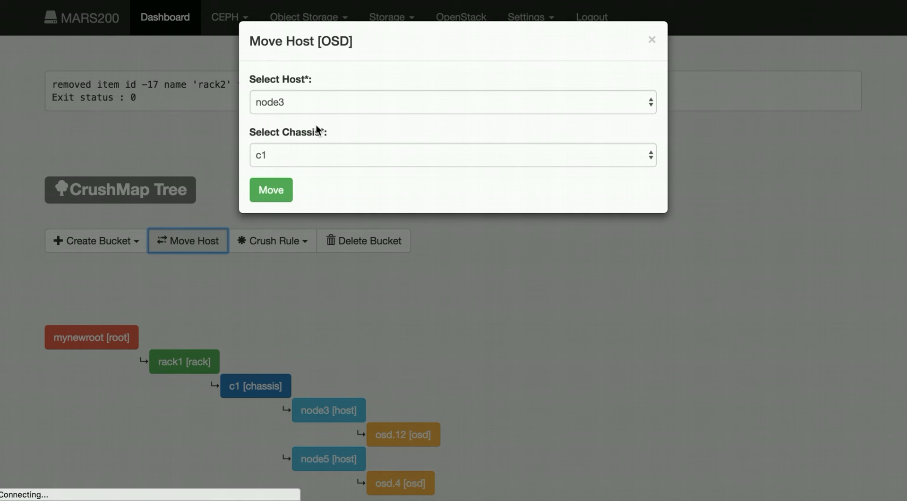
left_click(285, 101)
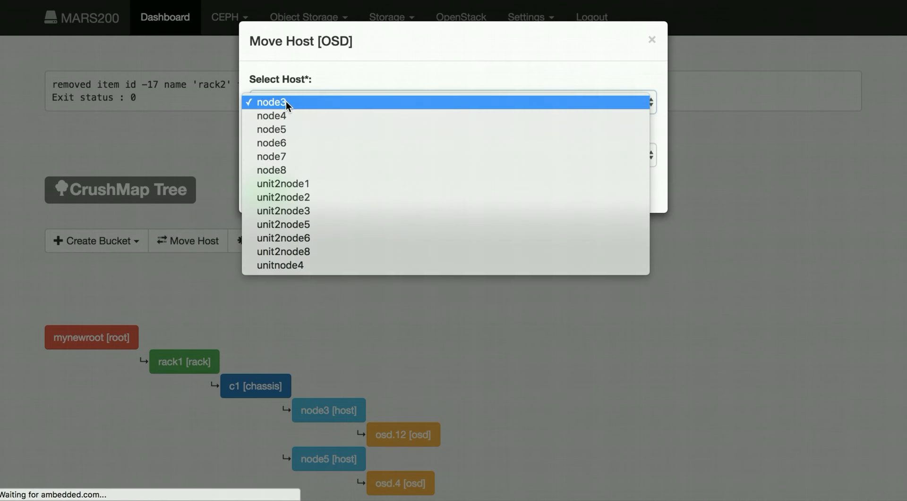
left_click(285, 101)
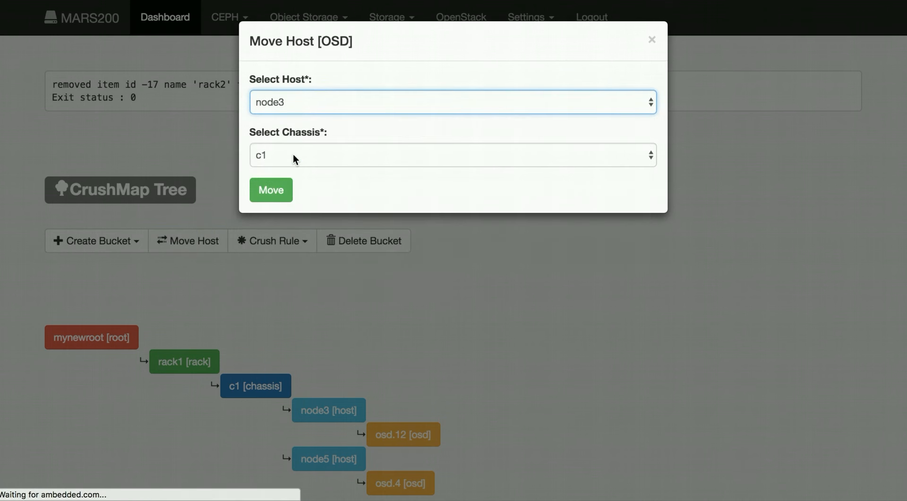
left_click(293, 154)
left_click(293, 164)
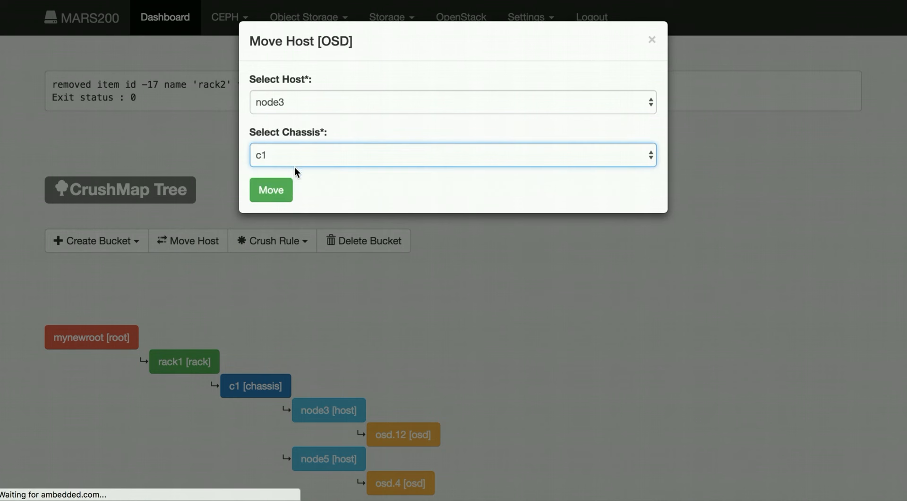
left_click(282, 193)
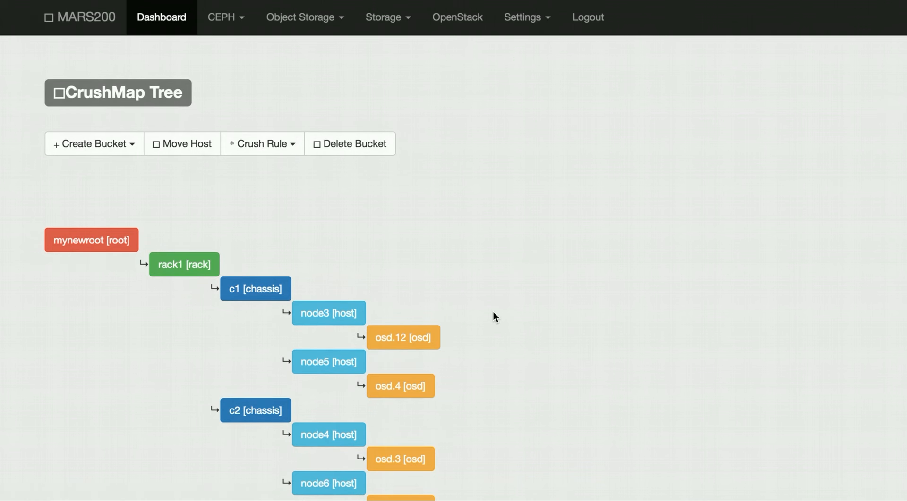
- Move the host node3 into chassis c2, alongside node4 and node6
scroll(435, 271, "down", 2)
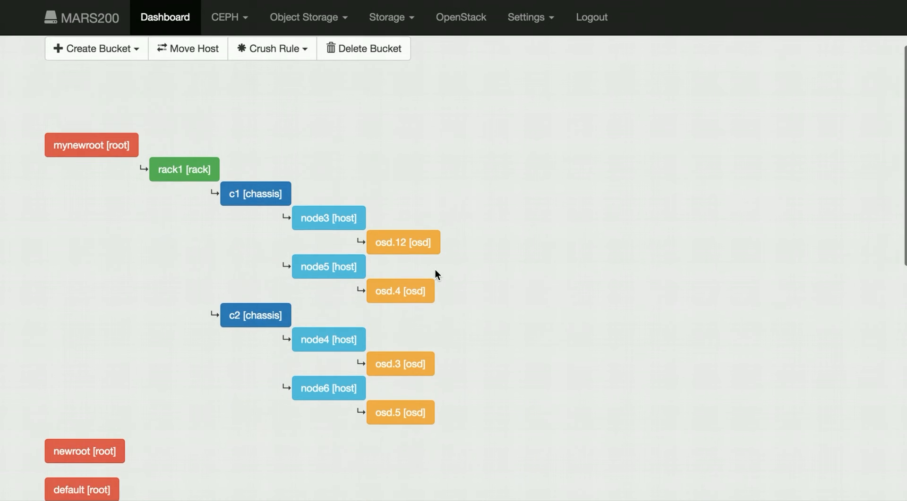
scroll(435, 271, "up", 3)
left_click(212, 155)
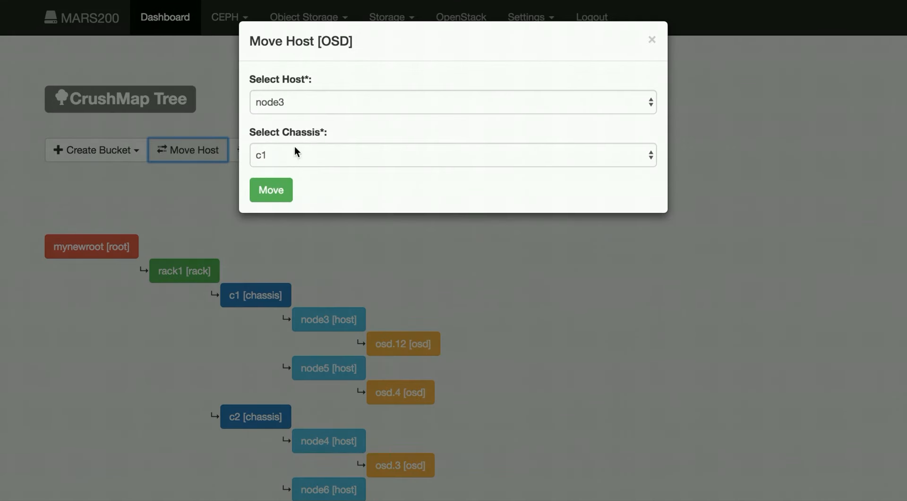
left_click(294, 155)
left_click(296, 174)
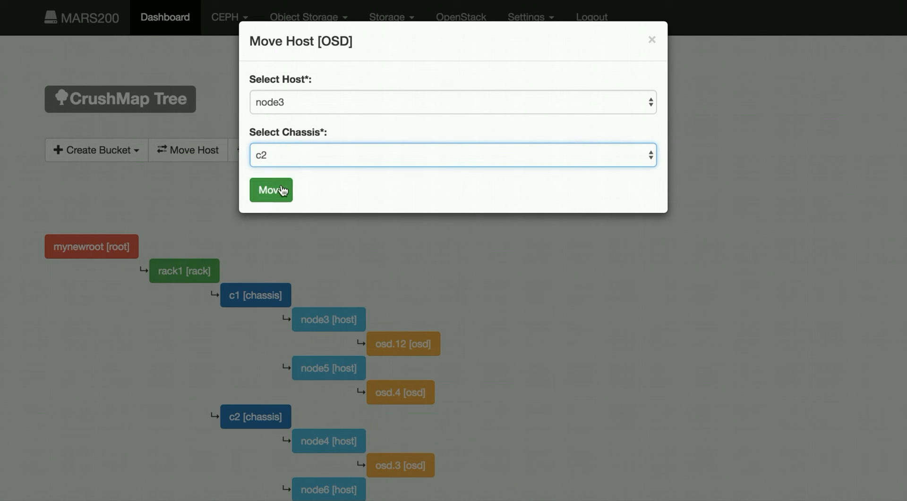
left_click(277, 191)
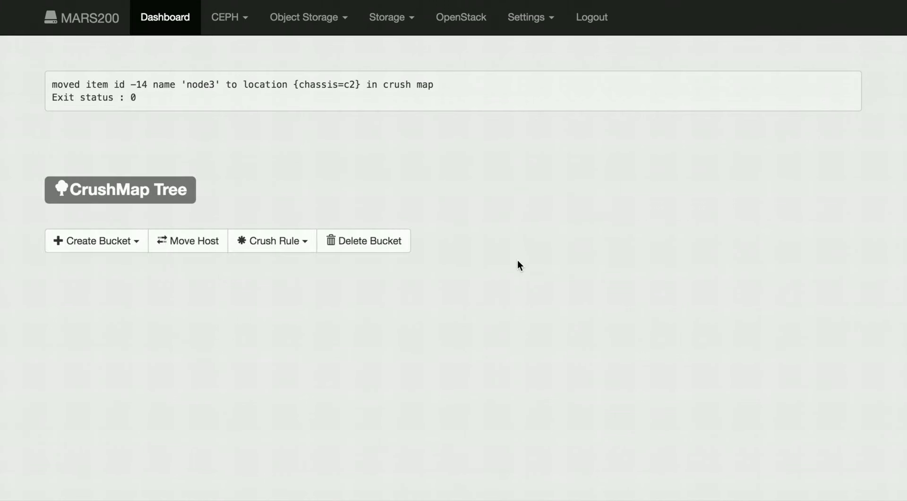
- Move the host node3 out of its chassis and back to the default root, and check the default root's hosts
scroll(518, 266, "down", 4)
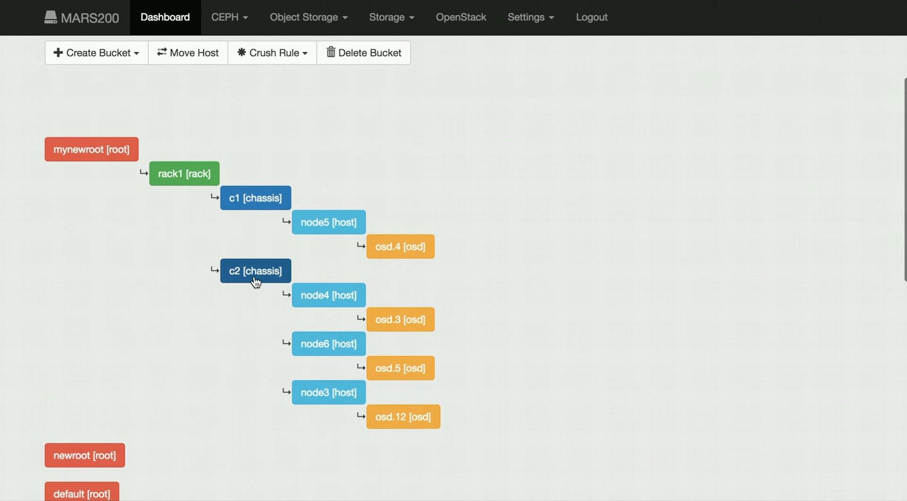
left_click(192, 58)
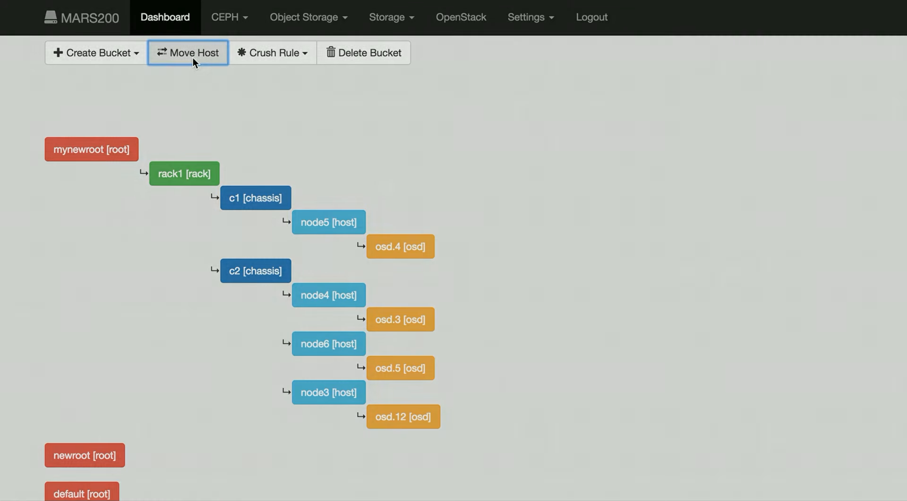
left_click(280, 150)
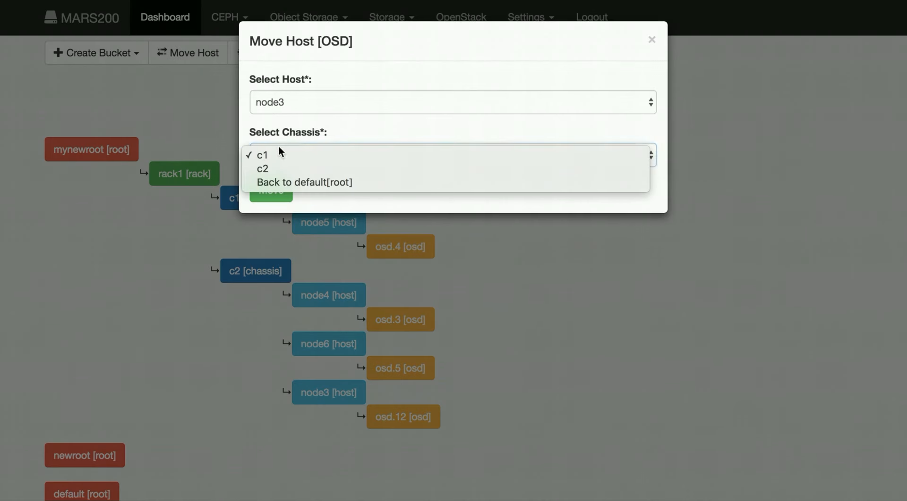
left_click(293, 186)
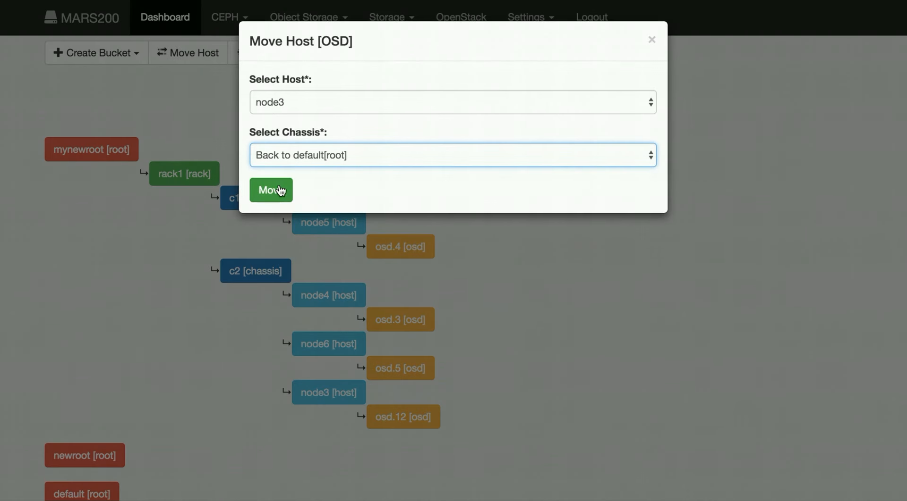
left_click(280, 191)
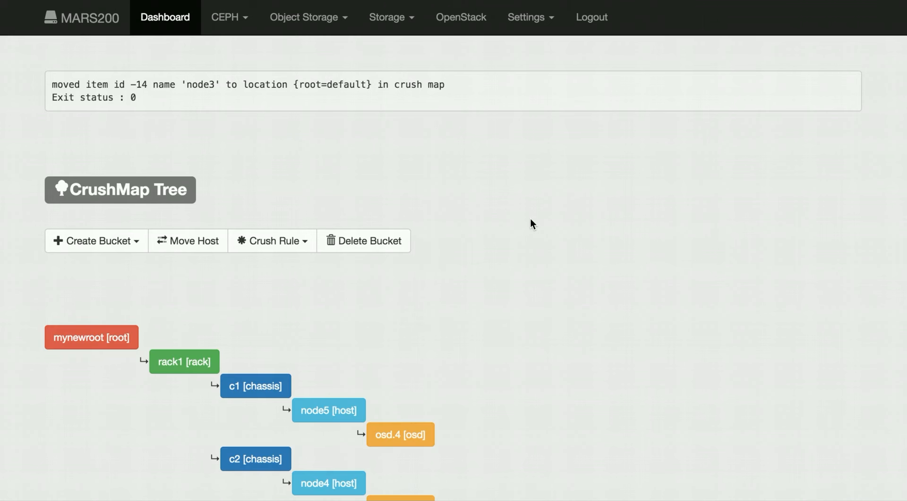
scroll(530, 218, "down", 15)
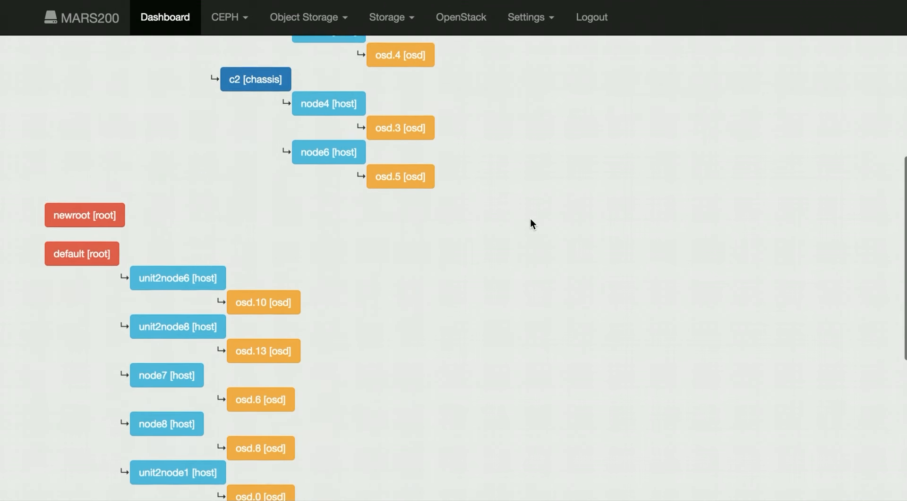